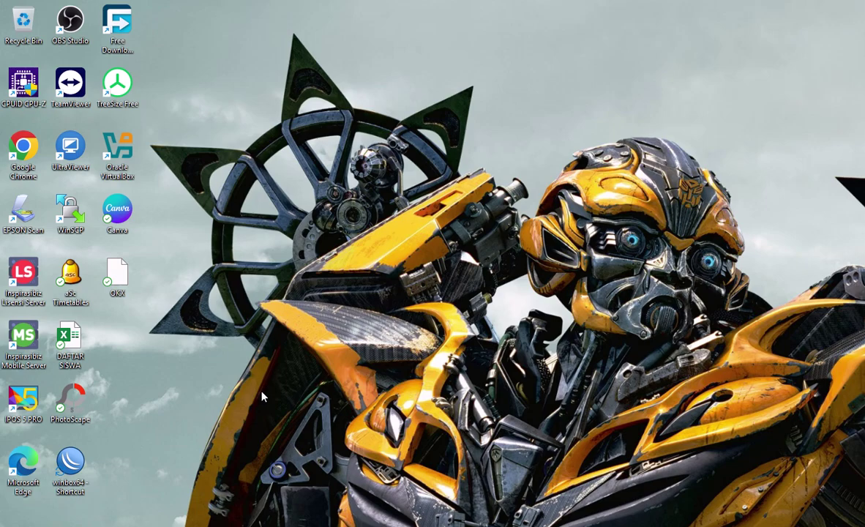
Step: Launch WinBox and log in to the hAP lite router with a blank password, dismissing the change-password prompt
double_click(73, 472)
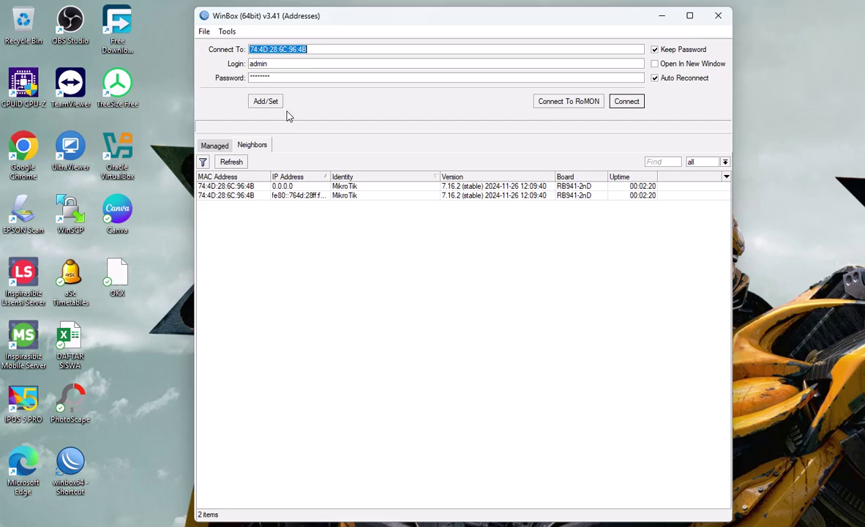
left_click_drag(278, 77, 233, 78)
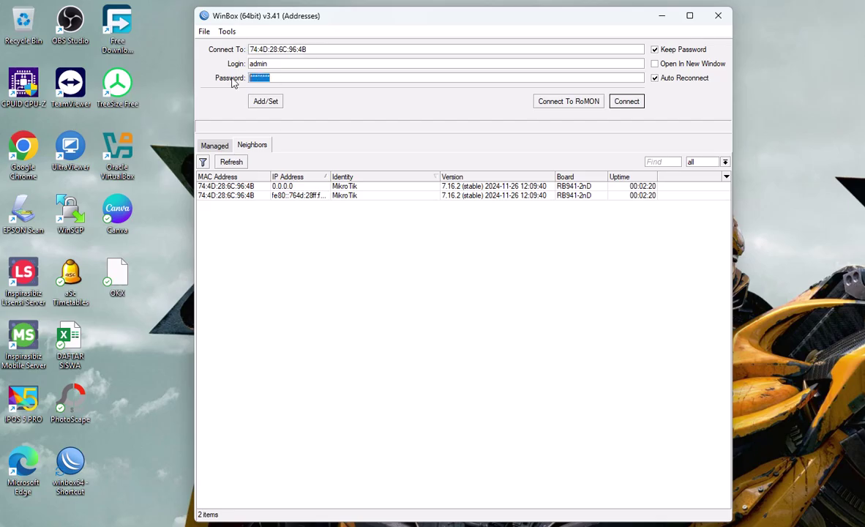
key("BackSpace")
left_click(227, 186)
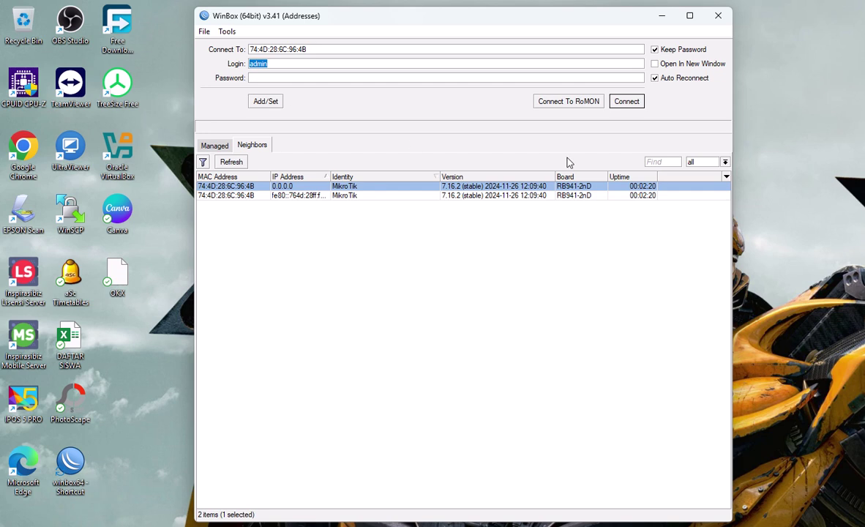
left_click(623, 103)
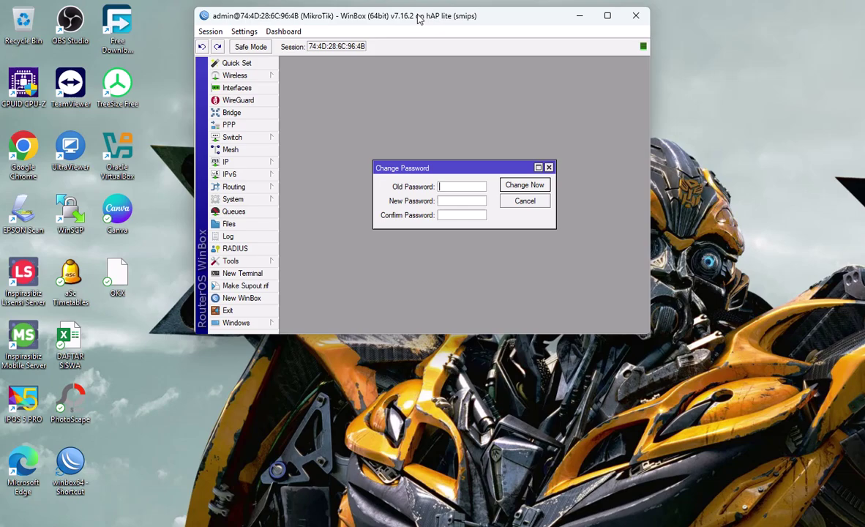
left_click_drag(386, 14, 335, 40)
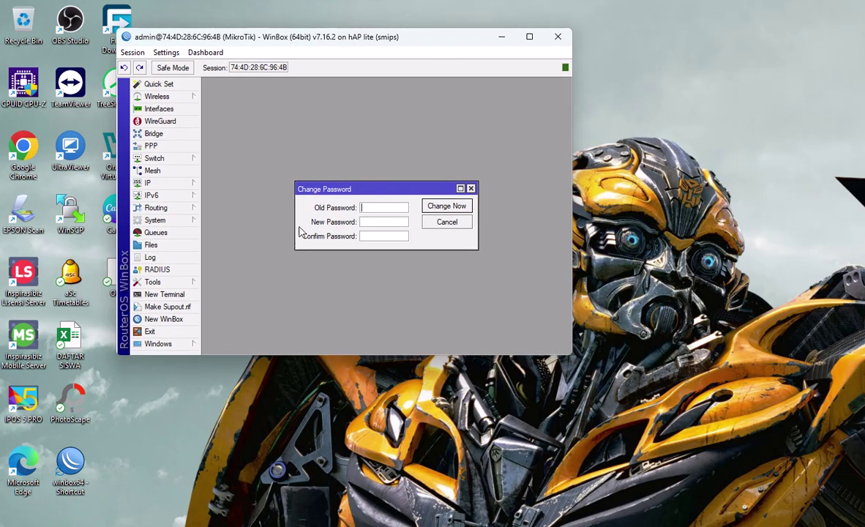
left_click(472, 188)
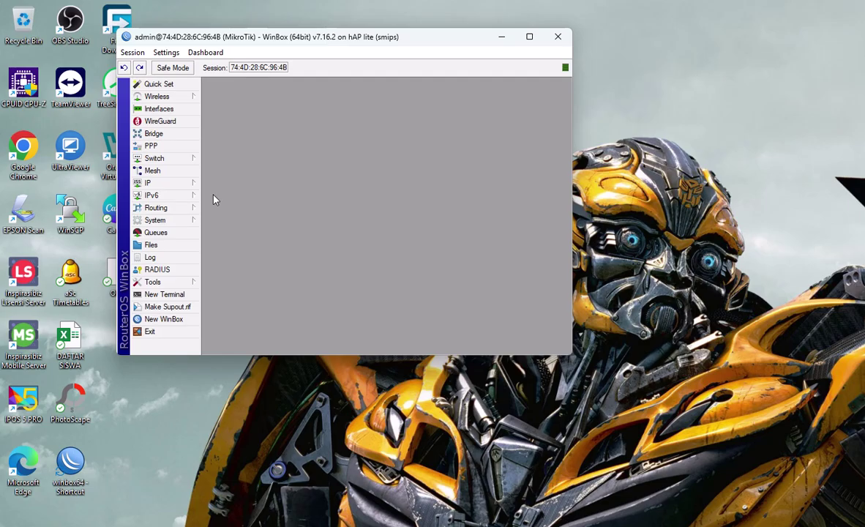
Step: Show the Interface List and enlarge the WinBox window so every interface column is visible
left_click(157, 109)
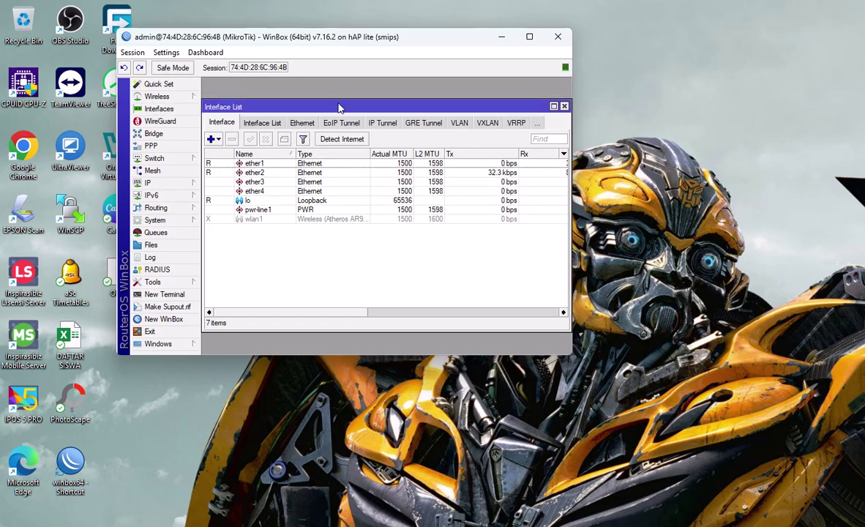
mouse_move(529, 35)
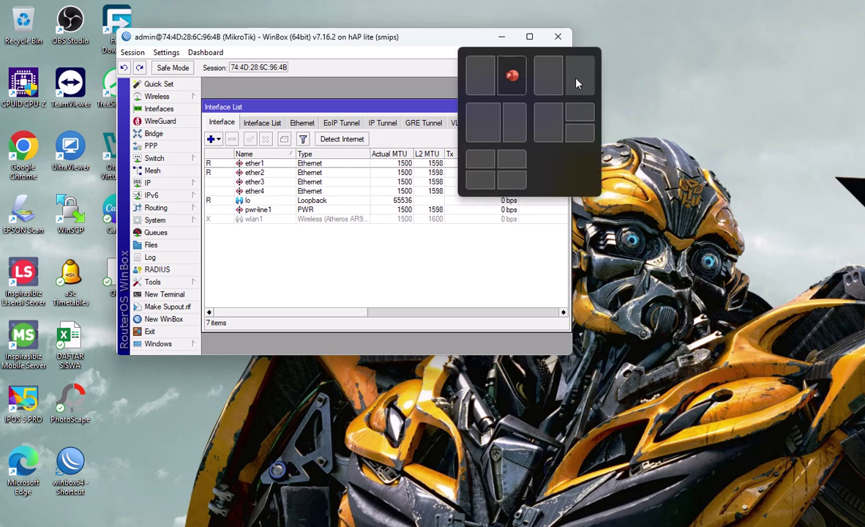
left_click_drag(572, 84, 798, 110)
left_click_drag(543, 356, 555, 466)
left_click_drag(570, 331, 709, 415)
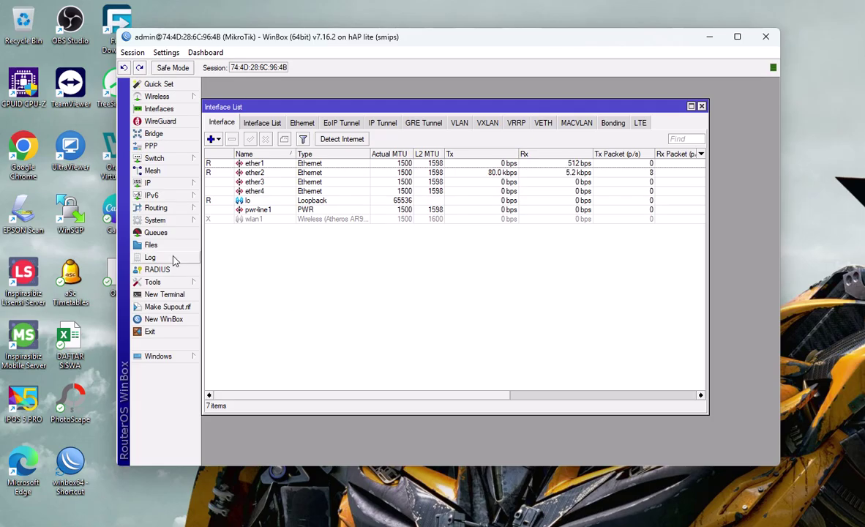
Step: Change the System Identity from MikroTik to the new router name, correcting a typo before saving
left_click(155, 220)
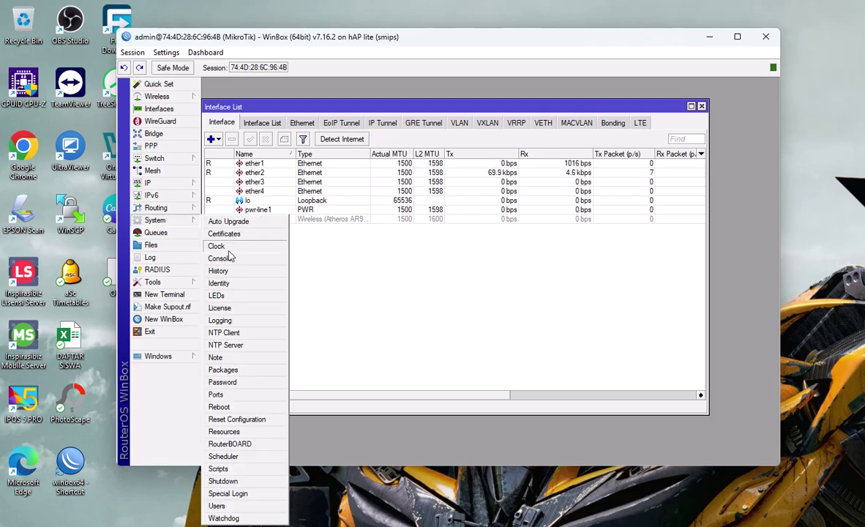
left_click(219, 284)
left_click(483, 257)
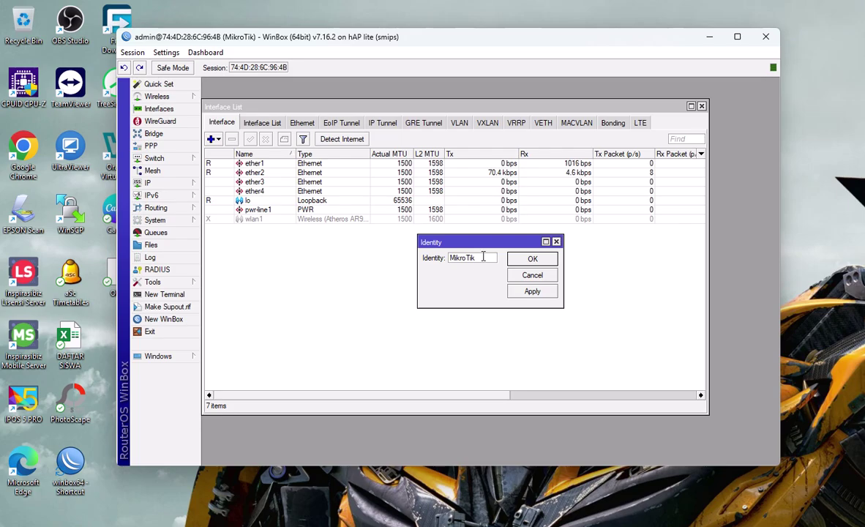
type("K")
type("uwayo")
key("ctrl+a")
key("BackSpace")
type("Kuswoyo")
left_click(532, 258)
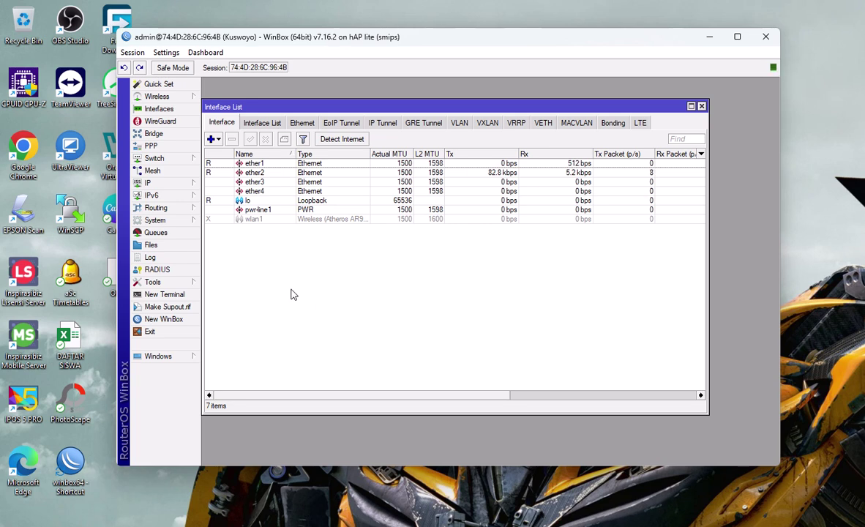
Step: Rename interface ether1 to ether1-WAN
double_click(255, 164)
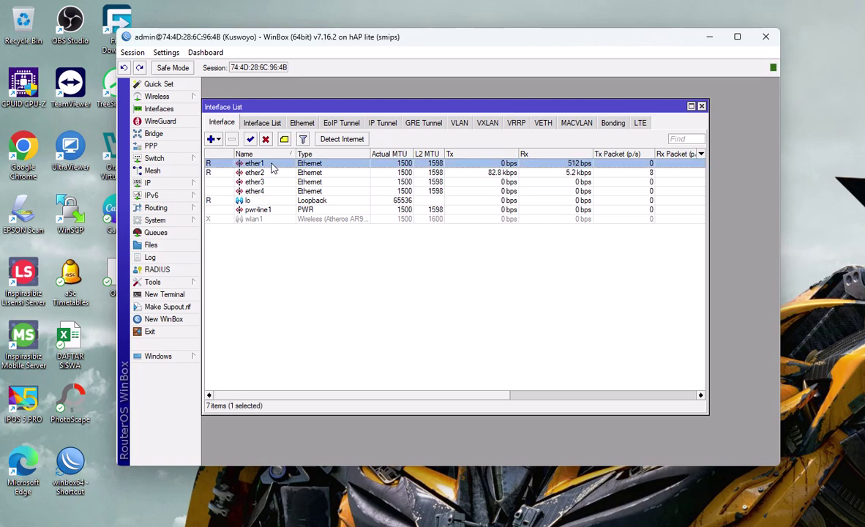
left_click(462, 164)
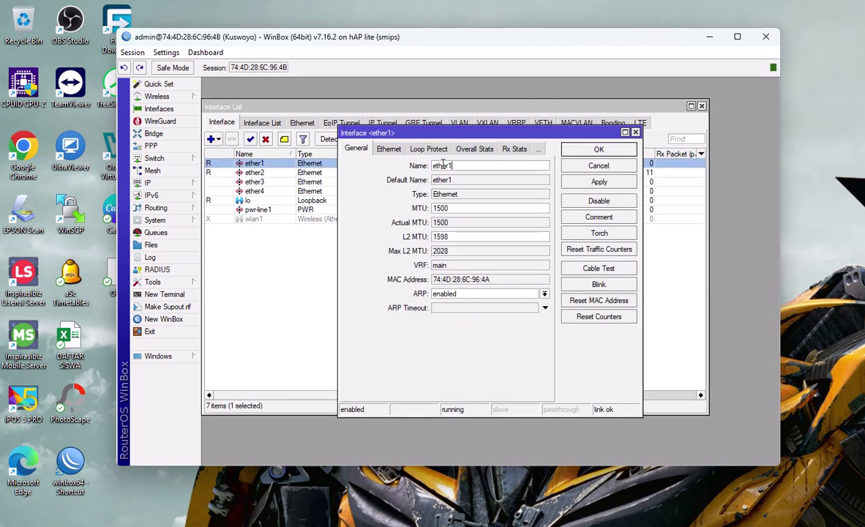
type("-WAN")
left_click(599, 181)
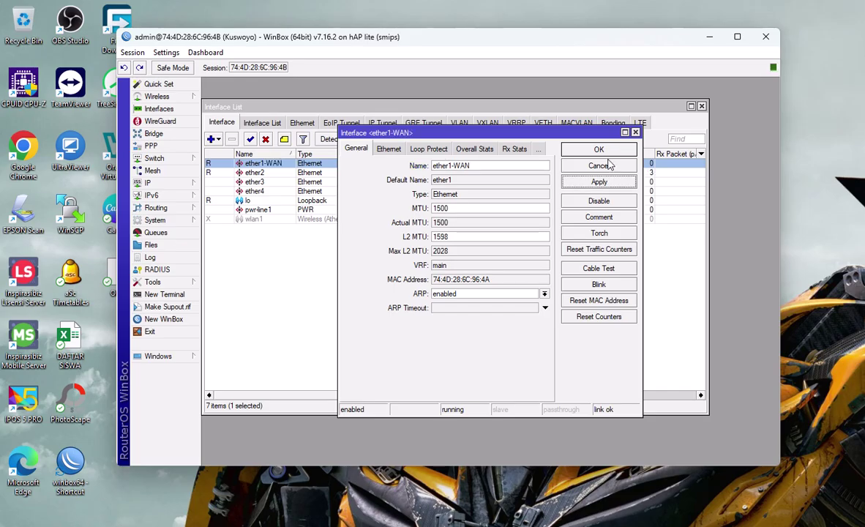
left_click(599, 151)
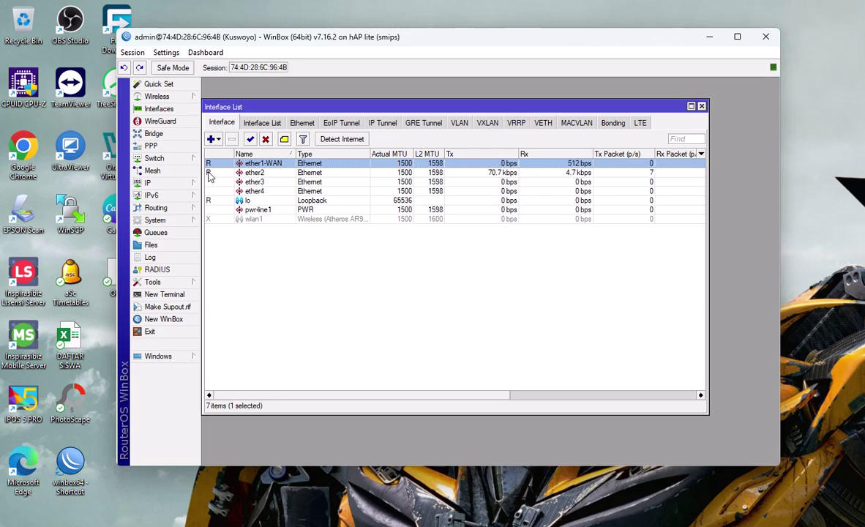
Step: Rename interface ether2 to ether2-LAN
double_click(256, 173)
left_click(464, 166)
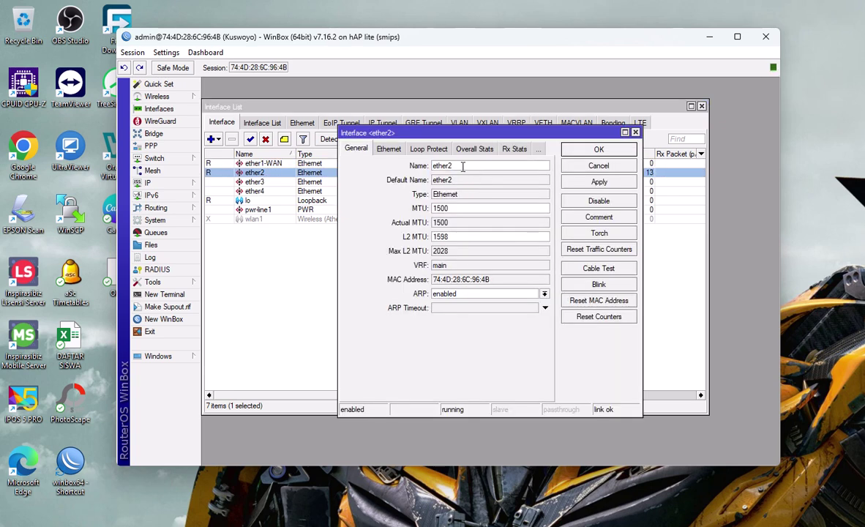
type("-LAN")
left_click(599, 182)
left_click(599, 149)
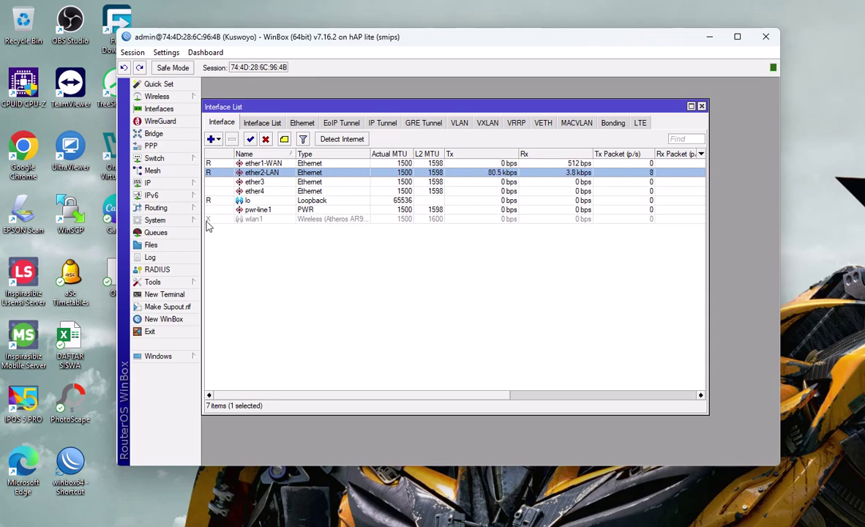
Step: Enable the disabled wlan1 wireless interface from the Interface List
left_click(252, 220)
right_click(252, 221)
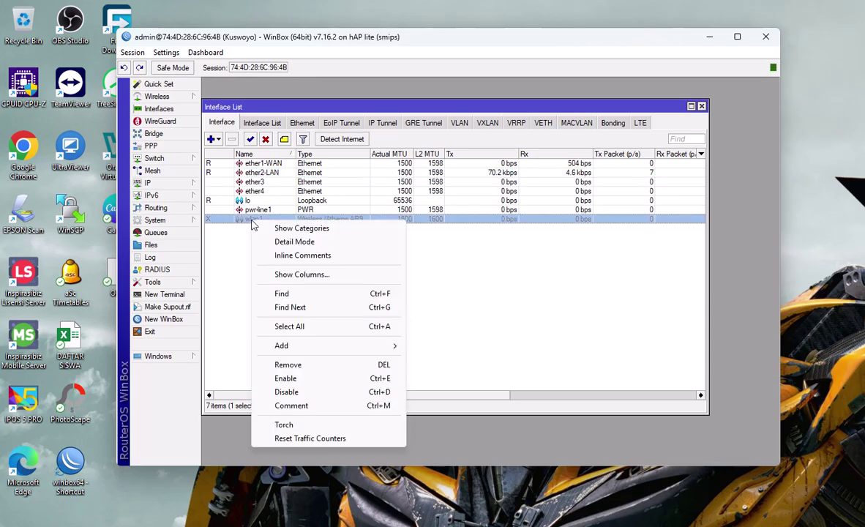
left_click(293, 379)
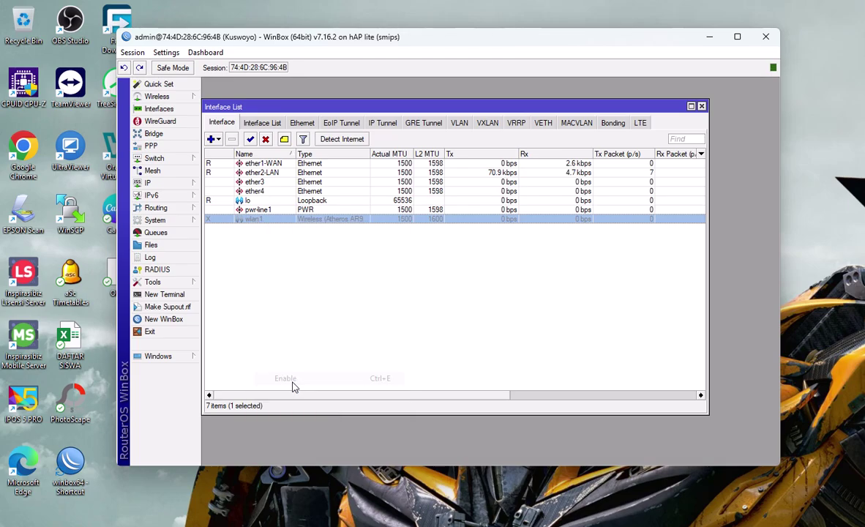
left_click(331, 304)
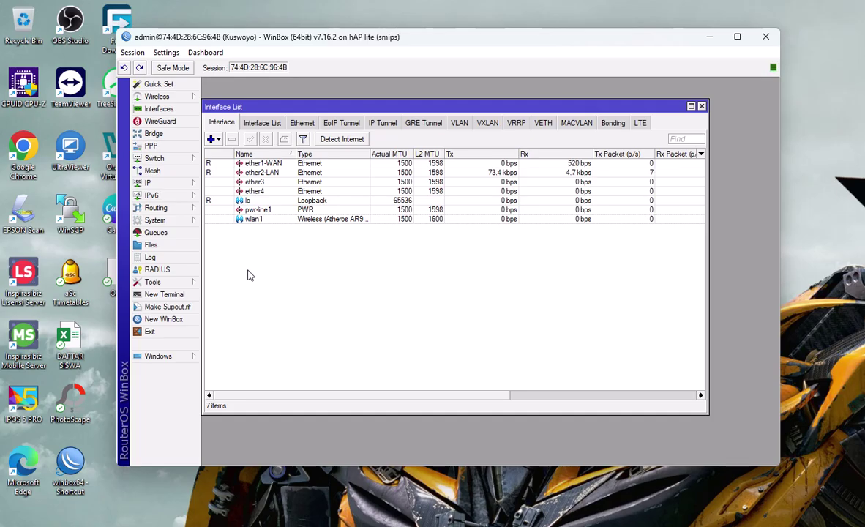
left_click(268, 164)
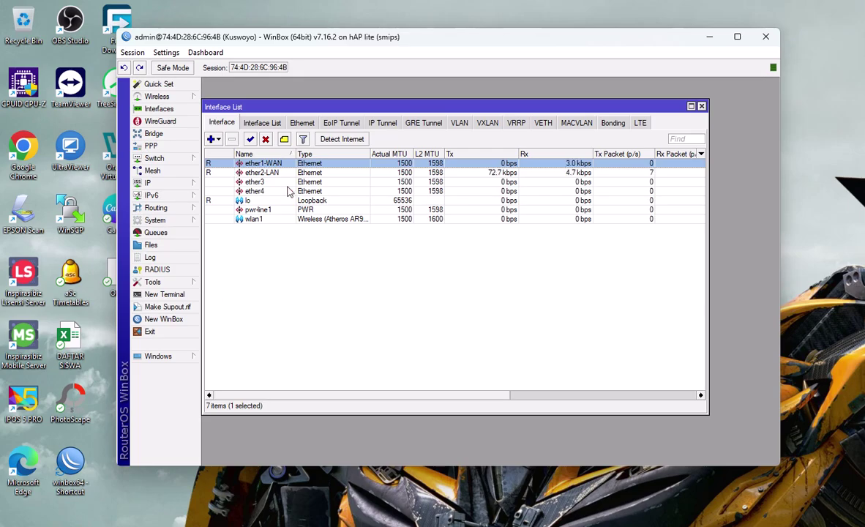
Step: Add a DHCP client on ether1-WAN, which binds to 11.11.11.225
left_click(154, 183)
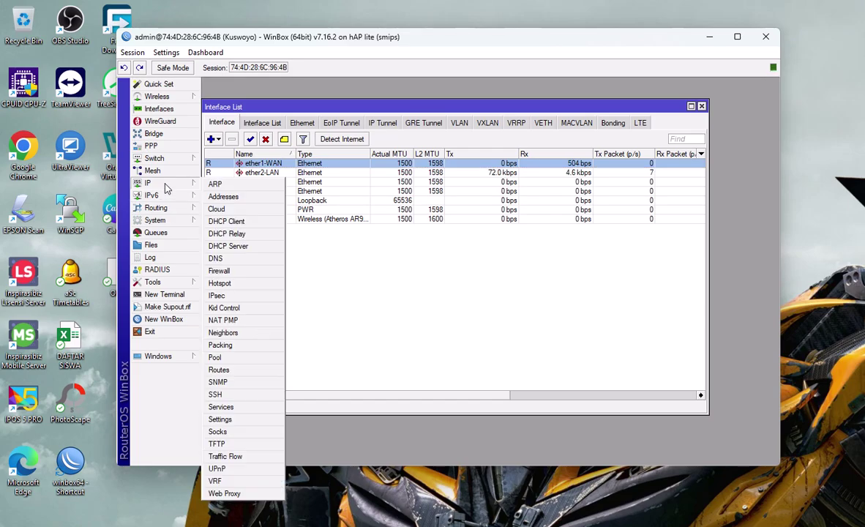
left_click(222, 220)
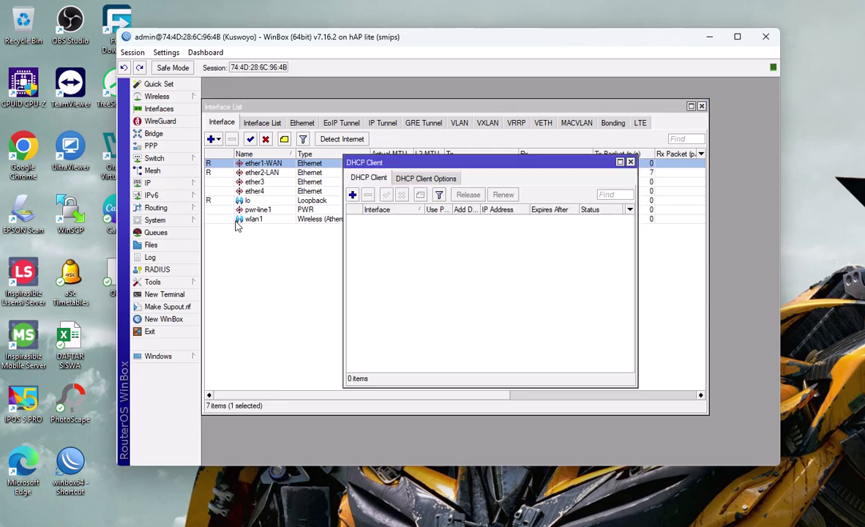
left_click(352, 195)
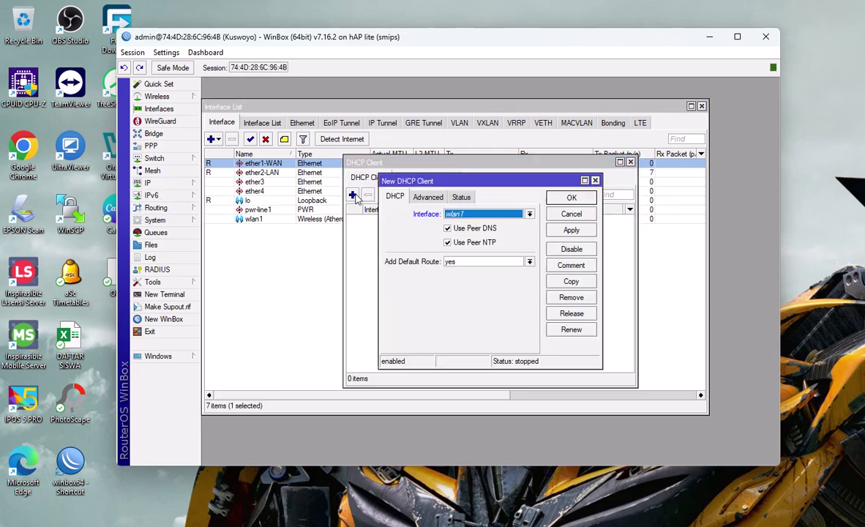
left_click(529, 213)
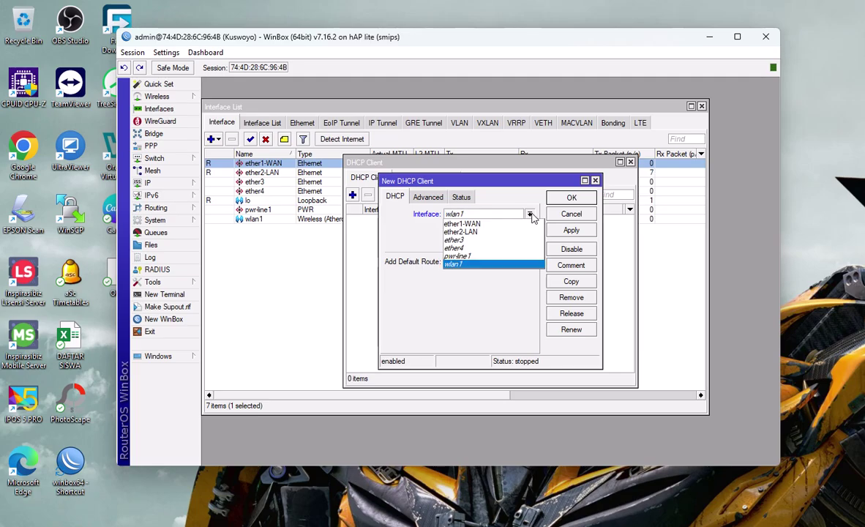
left_click(503, 224)
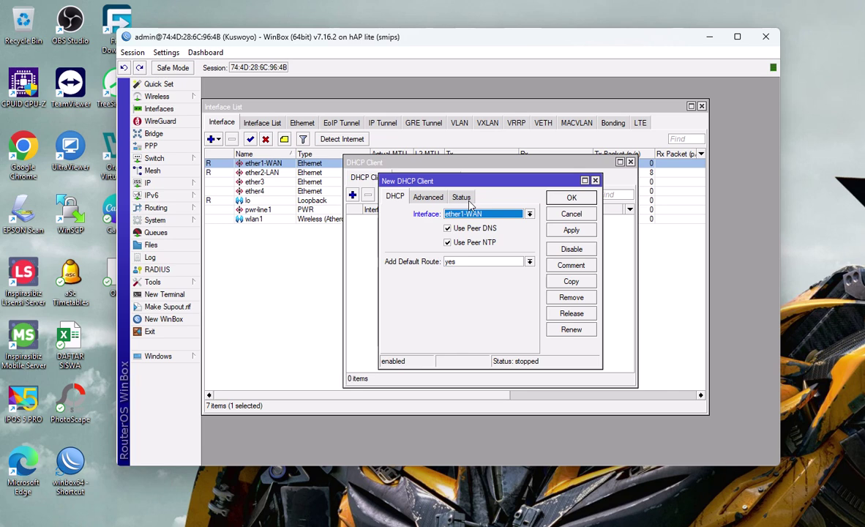
left_click(571, 232)
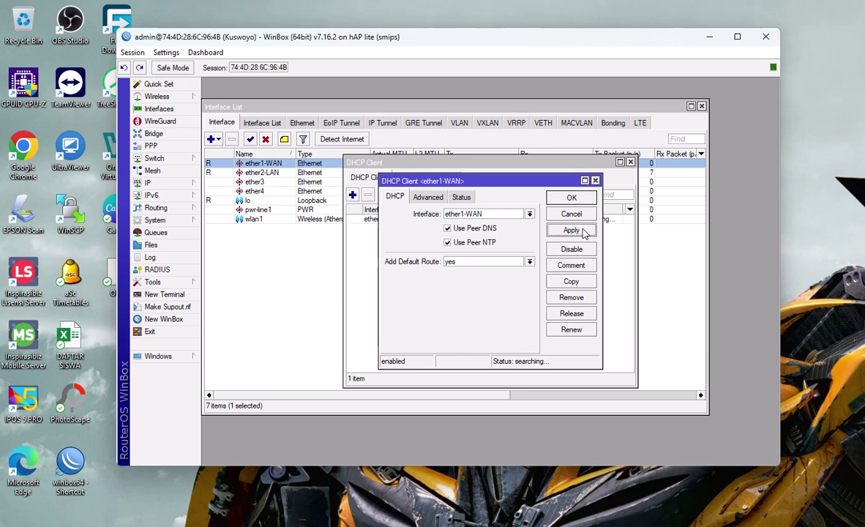
left_click(572, 200)
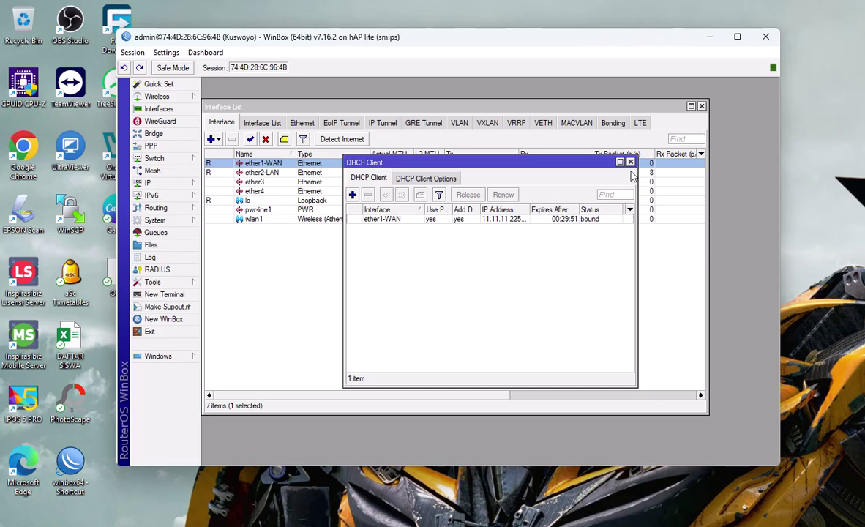
left_click(584, 149)
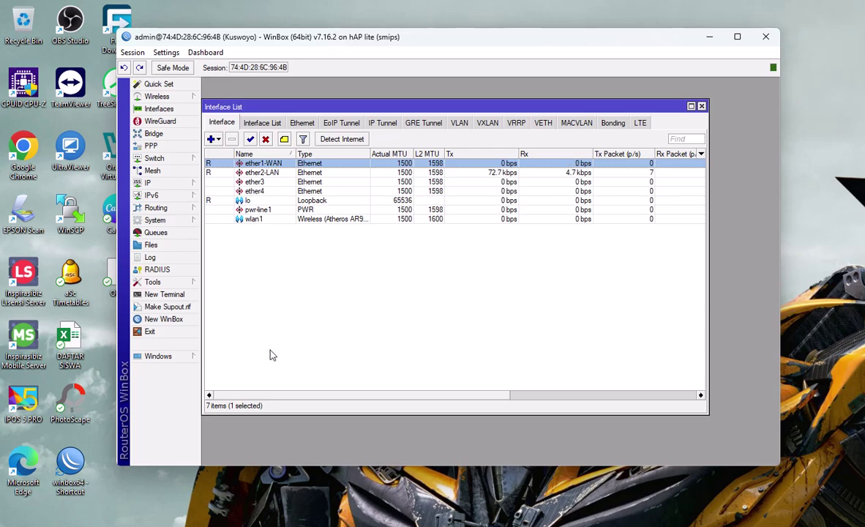
Step: Add the address 192.168.100.1/24 on ether2-LAN
left_click(157, 184)
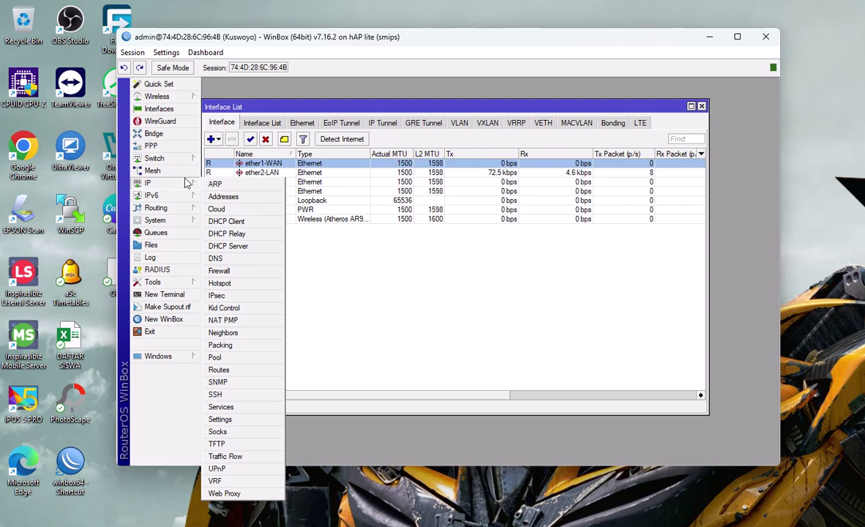
left_click(224, 196)
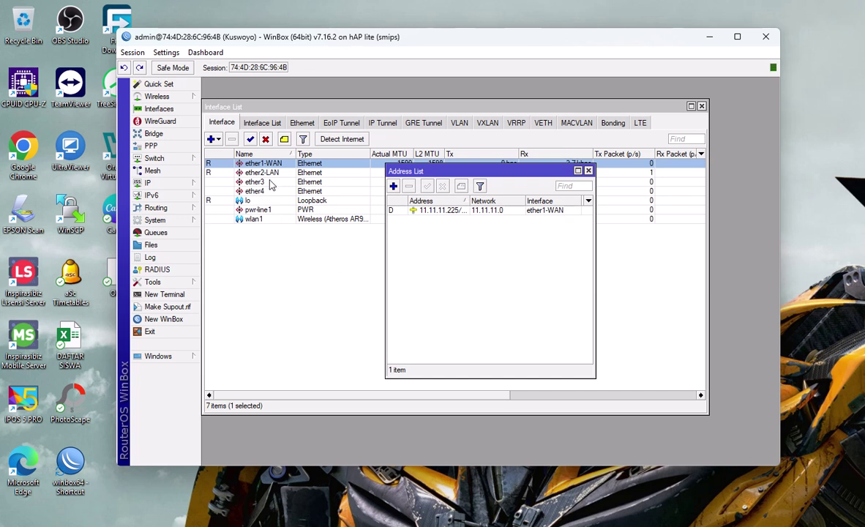
left_click(393, 186)
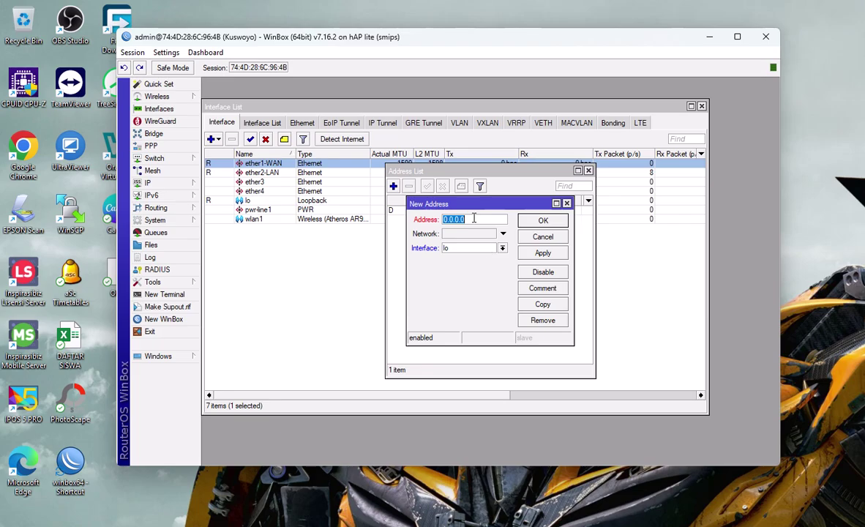
type("192.168.100.1")
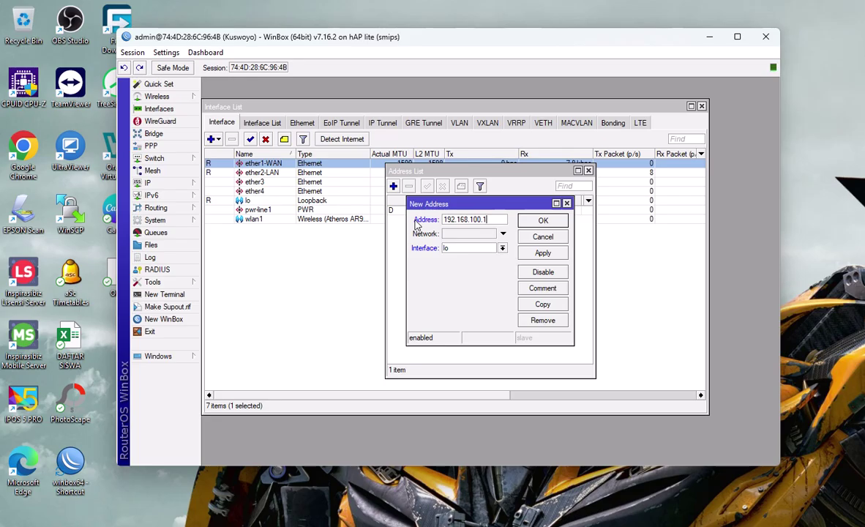
type("/24")
left_click(502, 248)
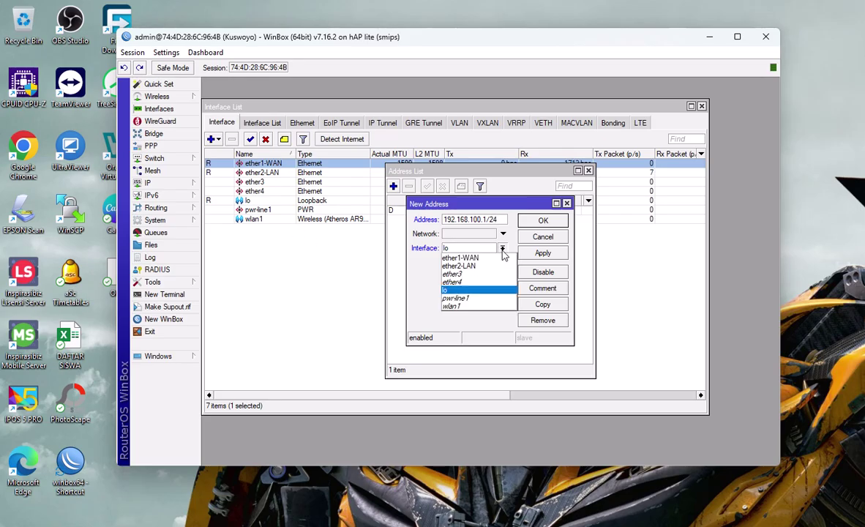
left_click(460, 266)
left_click(542, 253)
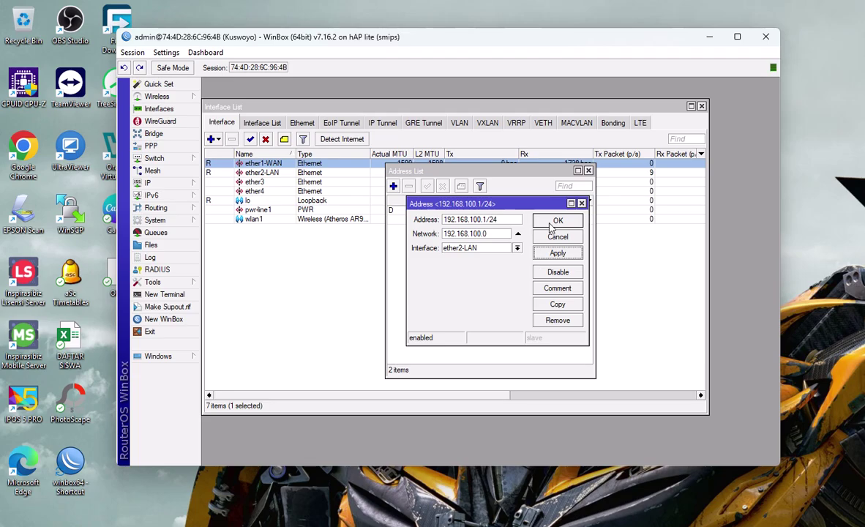
left_click(558, 221)
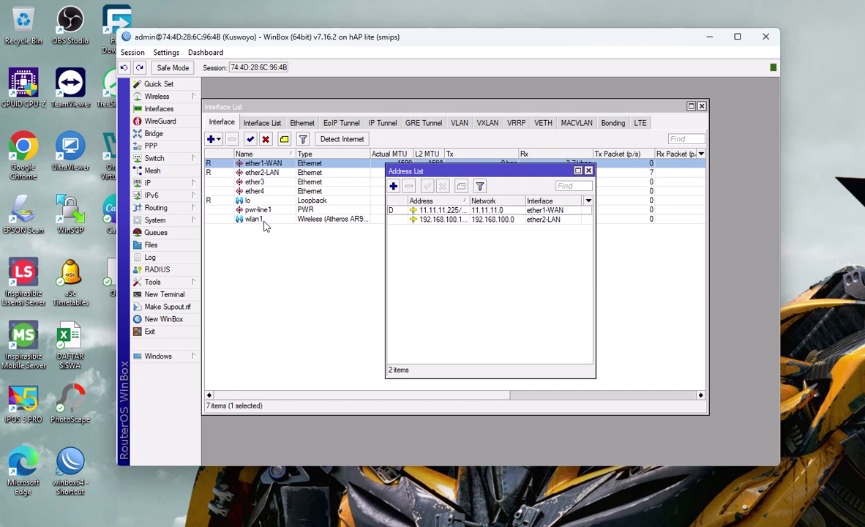
Step: Add the address 192.168.200.1/24 on wlan1
left_click(393, 186)
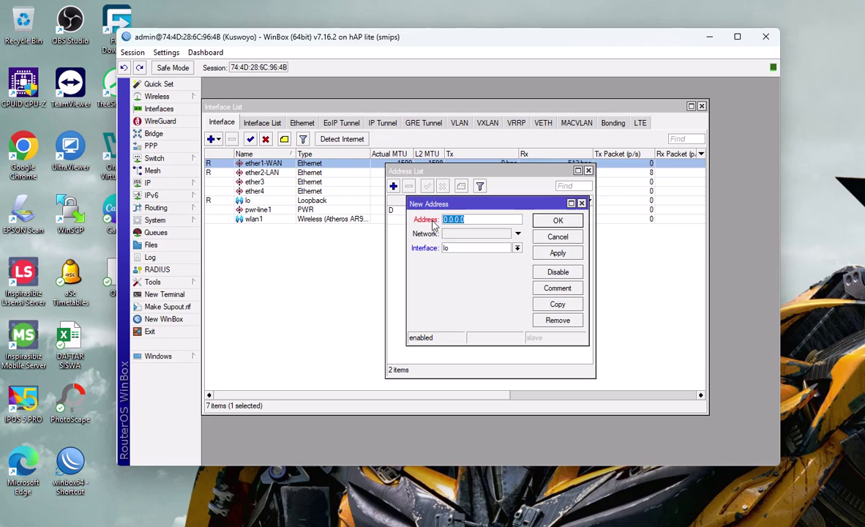
type("192.168.200.1/24")
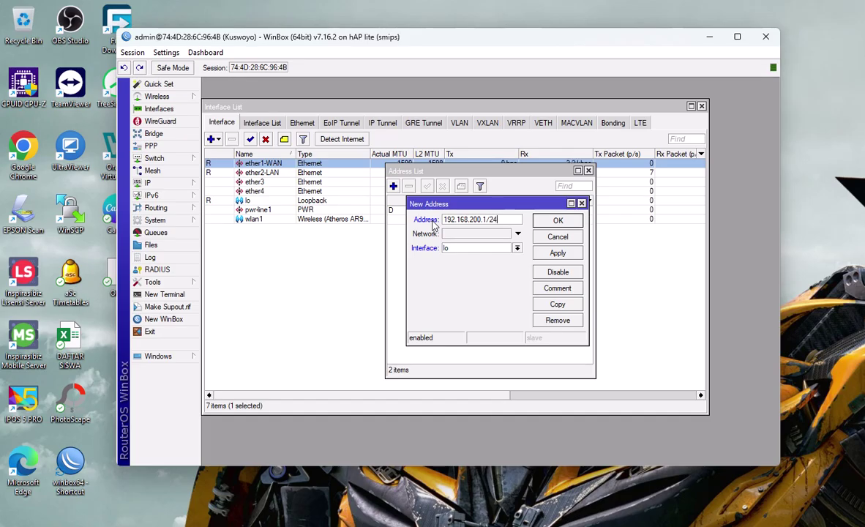
left_click(517, 248)
left_click(462, 307)
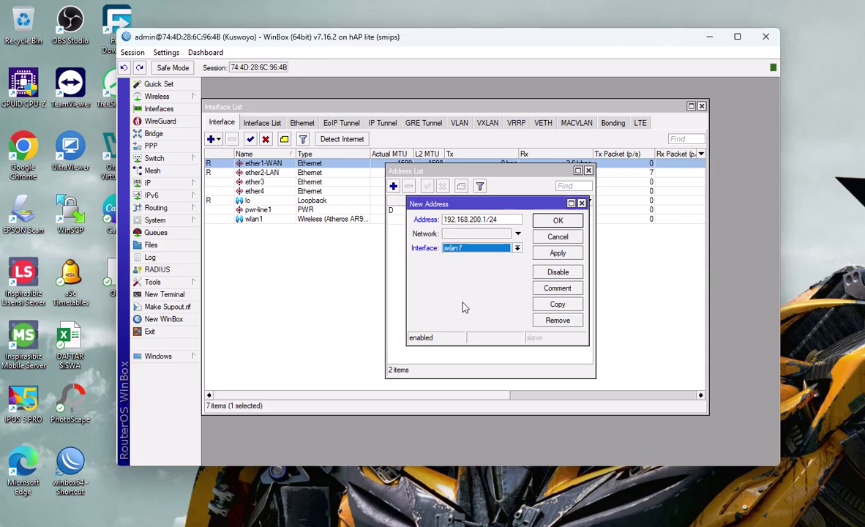
left_click(554, 257)
left_click(558, 220)
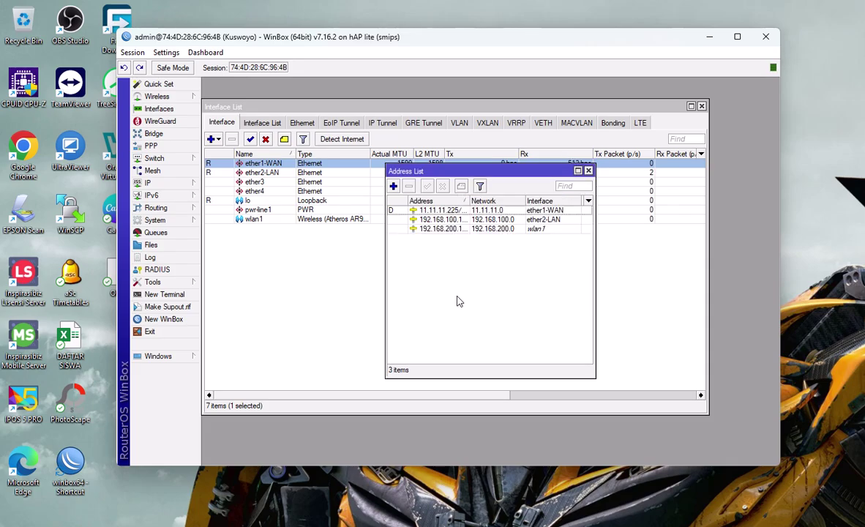
Step: Close the Address List, then review the routes, including the default via 11.11.11.1, and close them
left_click(588, 171)
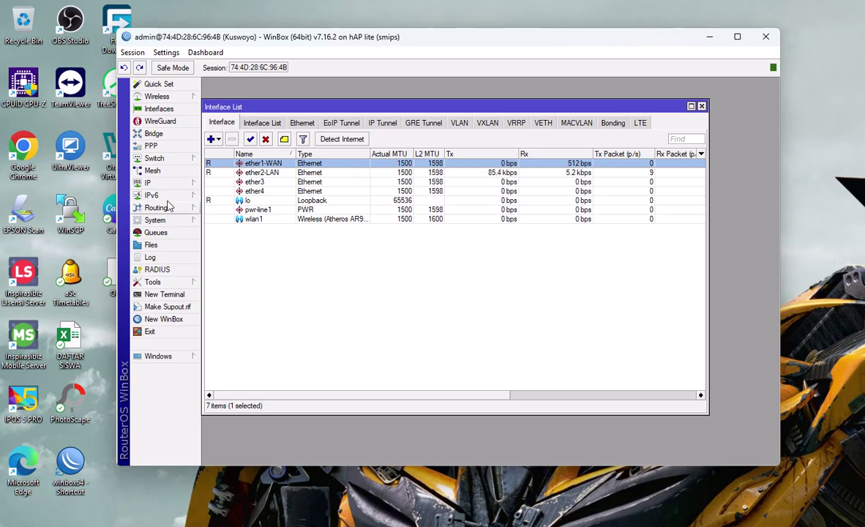
left_click(167, 185)
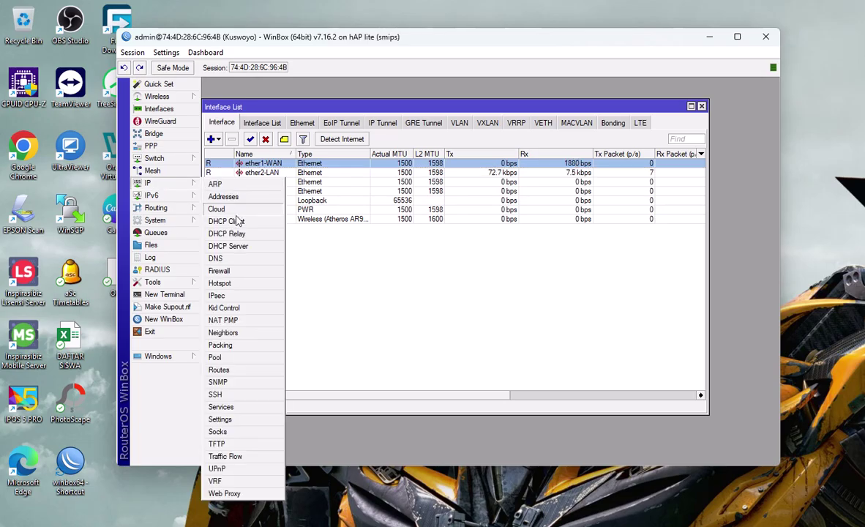
left_click(225, 378)
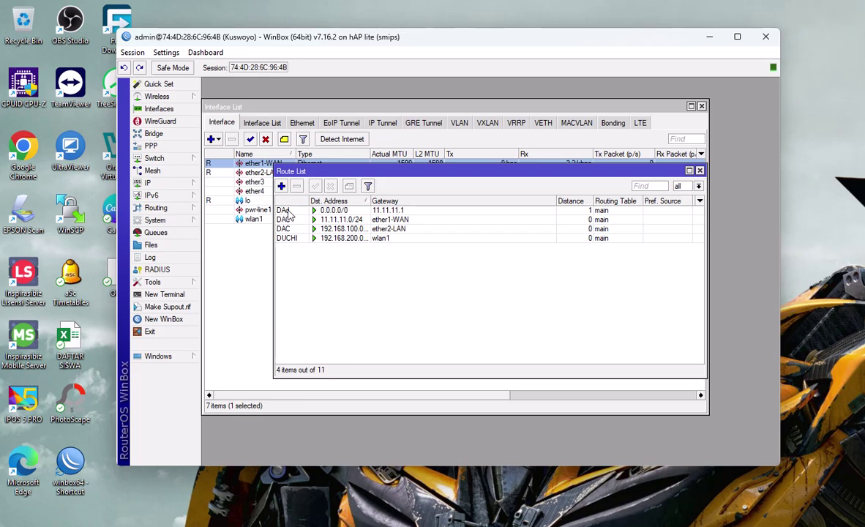
left_click(699, 171)
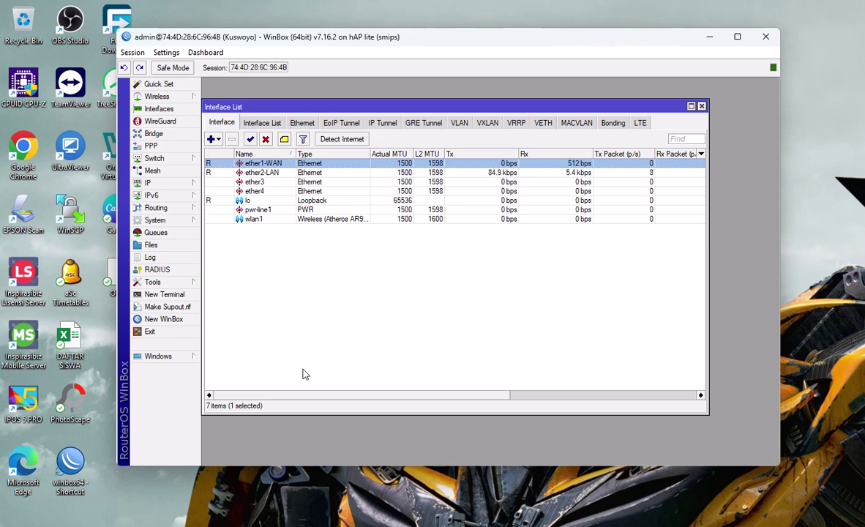
left_click(167, 294)
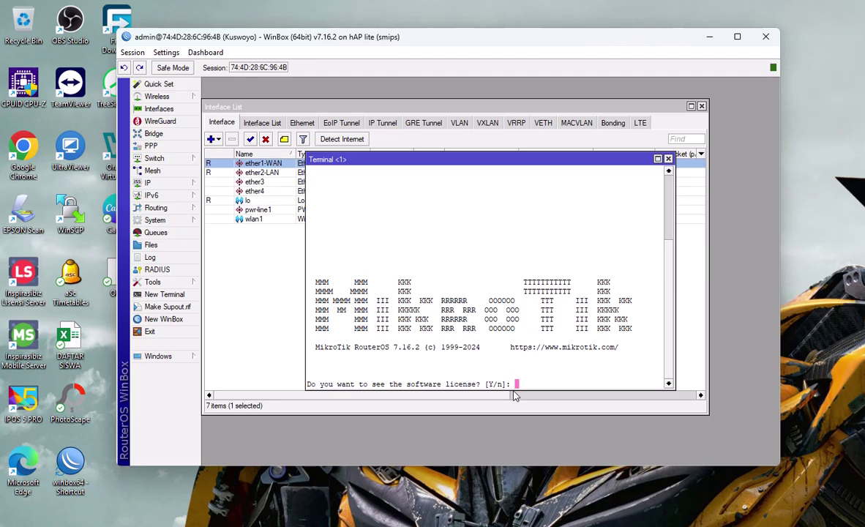
key("y")
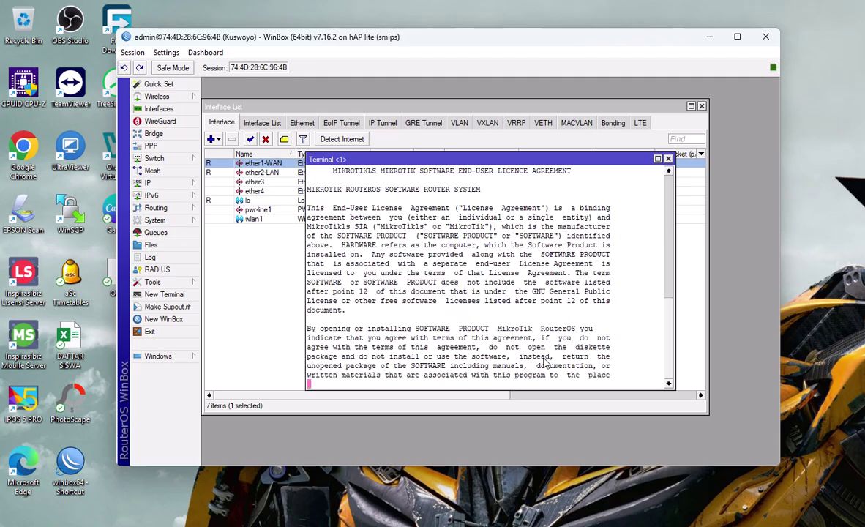
key("space")
key("space")
key("space")
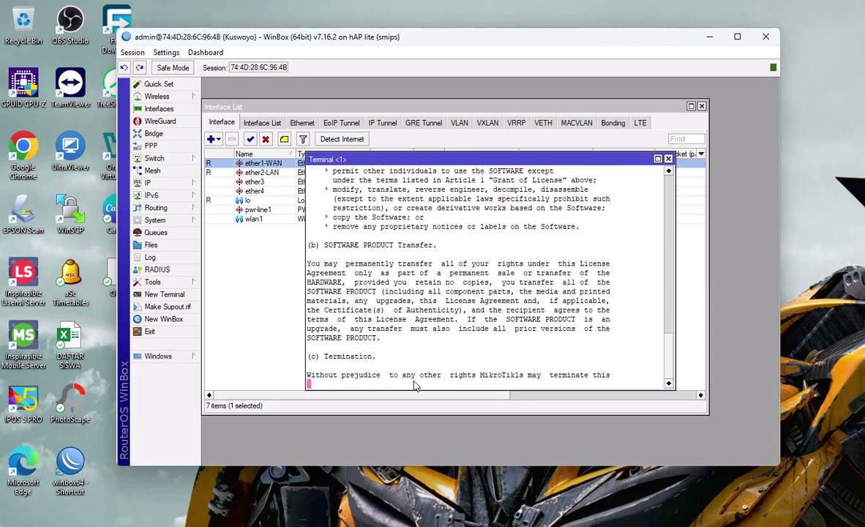
key("space")
key("space")
key("space")
key("space")
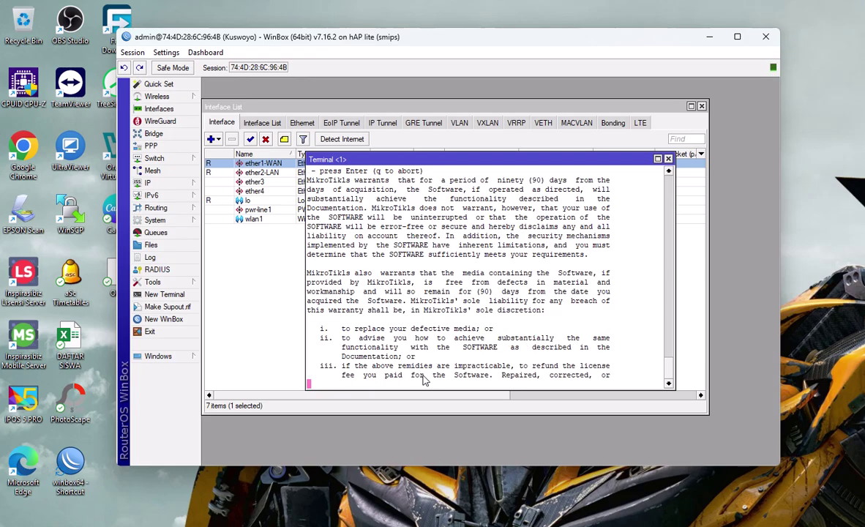
key("space")
key("space")
key("space")
key("space")
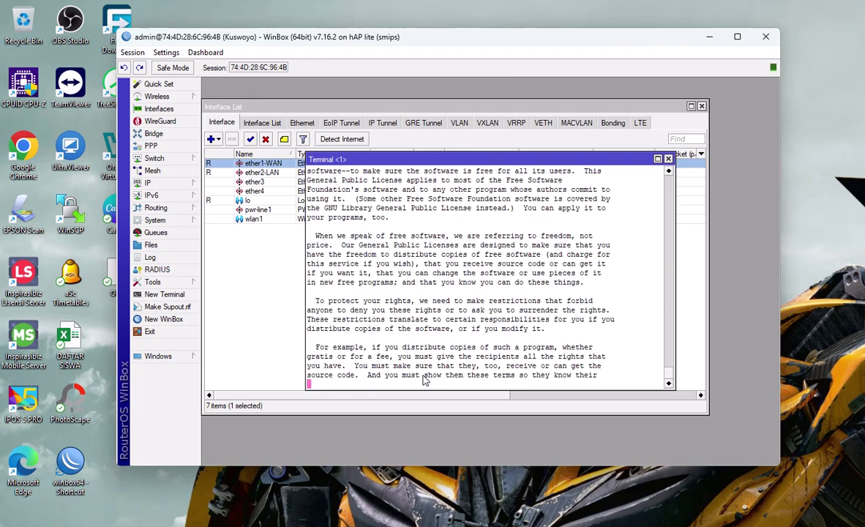
key("space")
key("space")
key("space")
key("space")
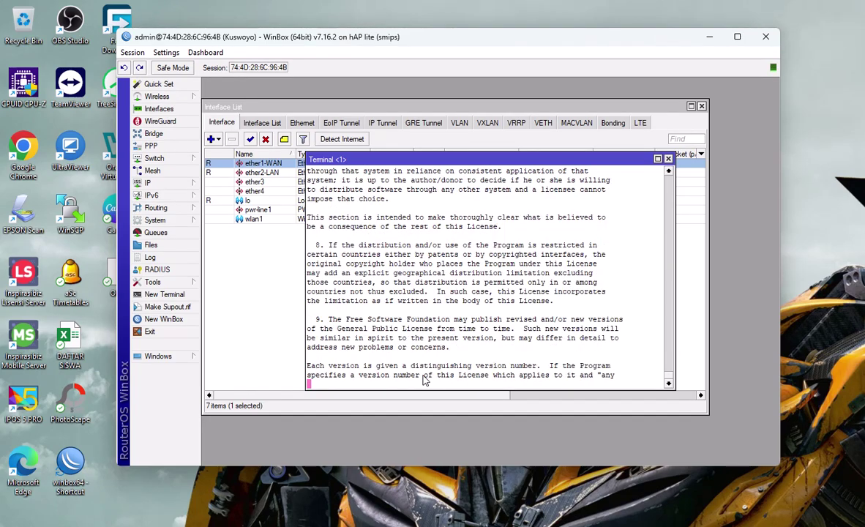
key("space")
key("space")
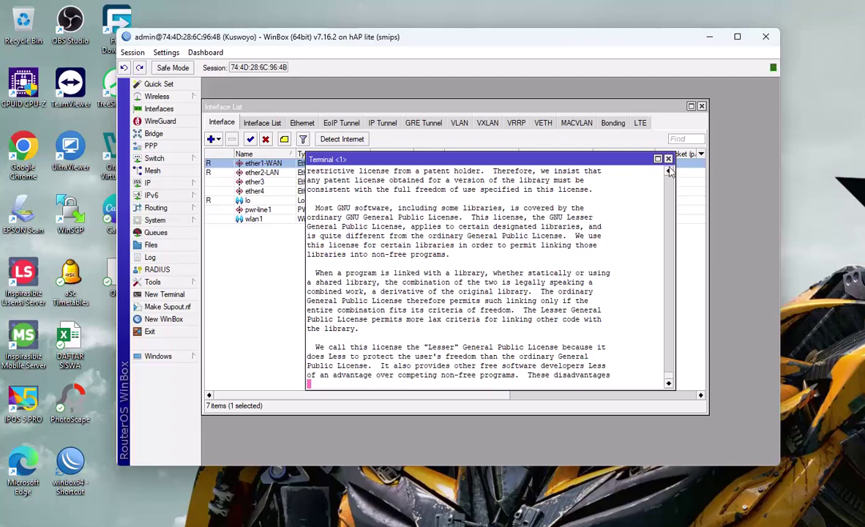
left_click(668, 158)
left_click(163, 295)
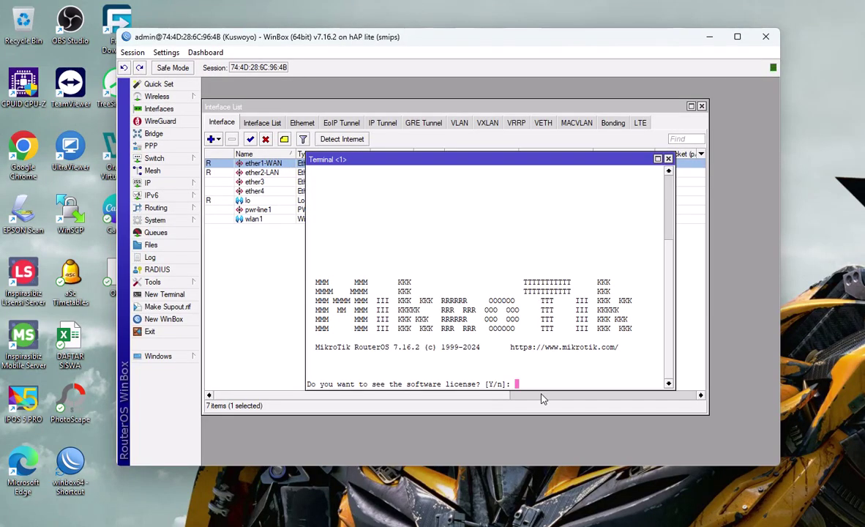
type("n")
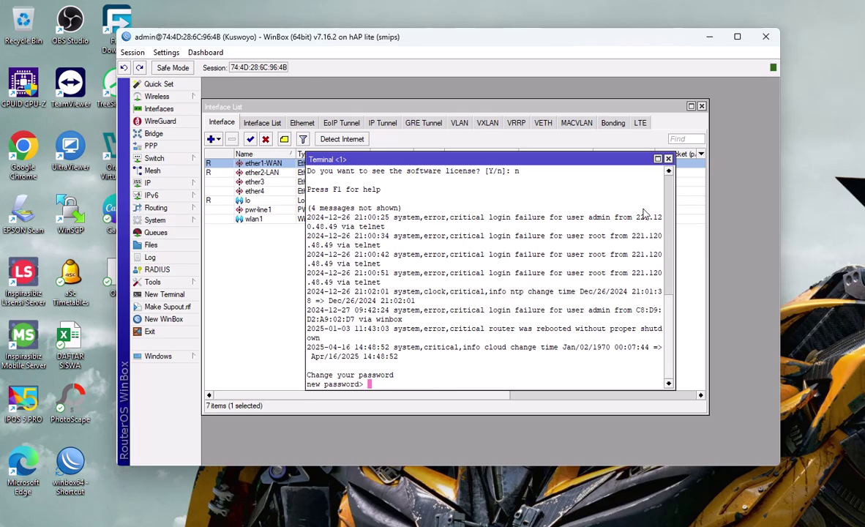
left_click(669, 159)
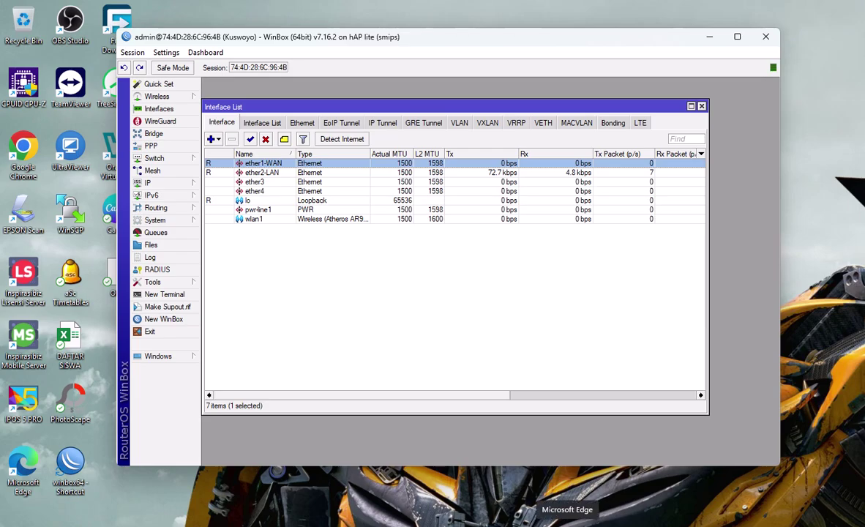
Step: Test internet access with a 'test' search in Edge, which fails on DNS, then minimize Edge
left_click(567, 524)
left_click(351, 51)
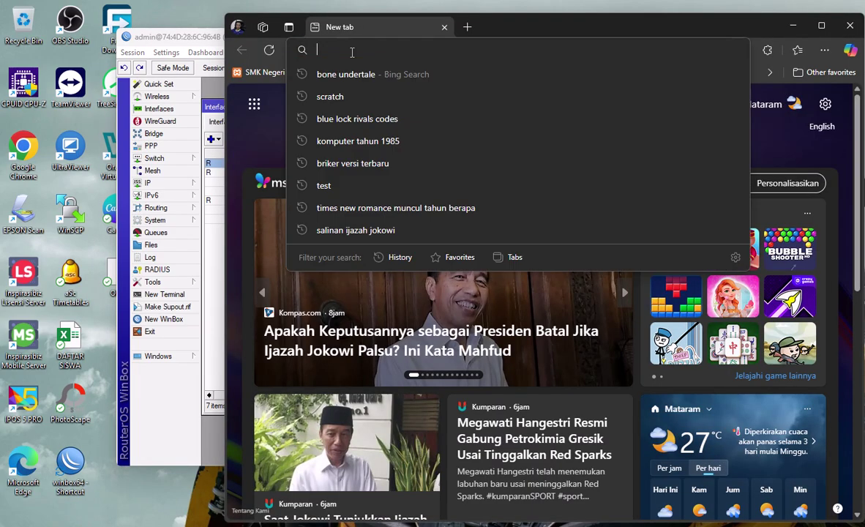
type("test")
key("Return")
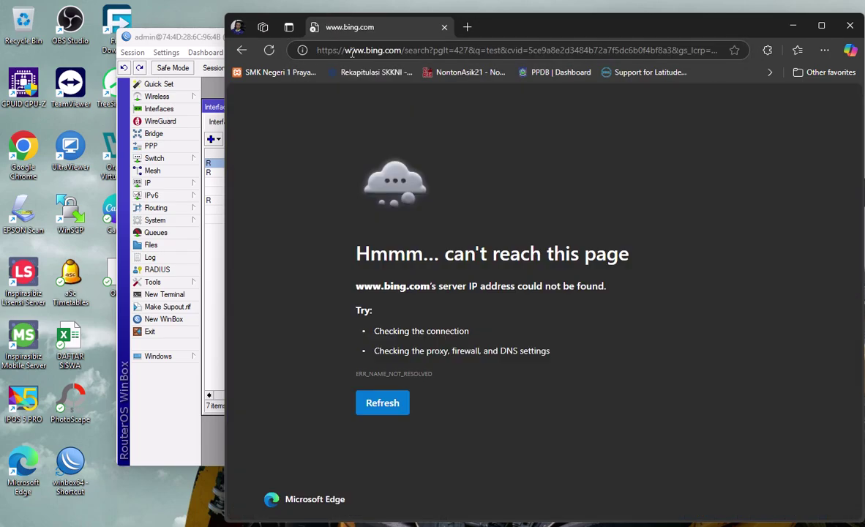
left_click(793, 26)
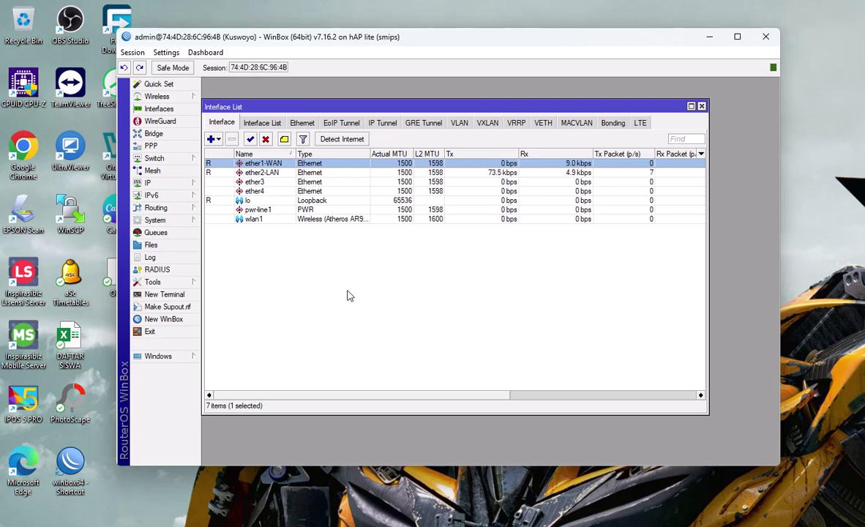
Step: Create a new srcnat NAT rule with out interface ether1-WAN
left_click(155, 183)
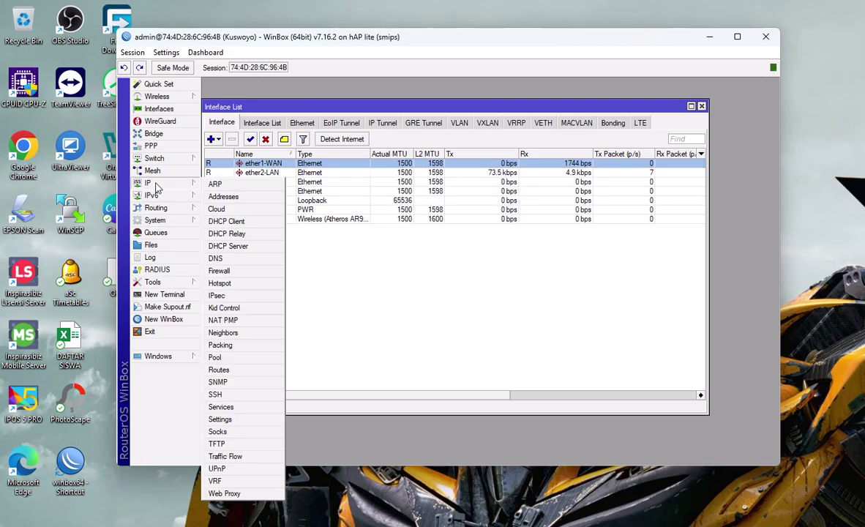
left_click(218, 271)
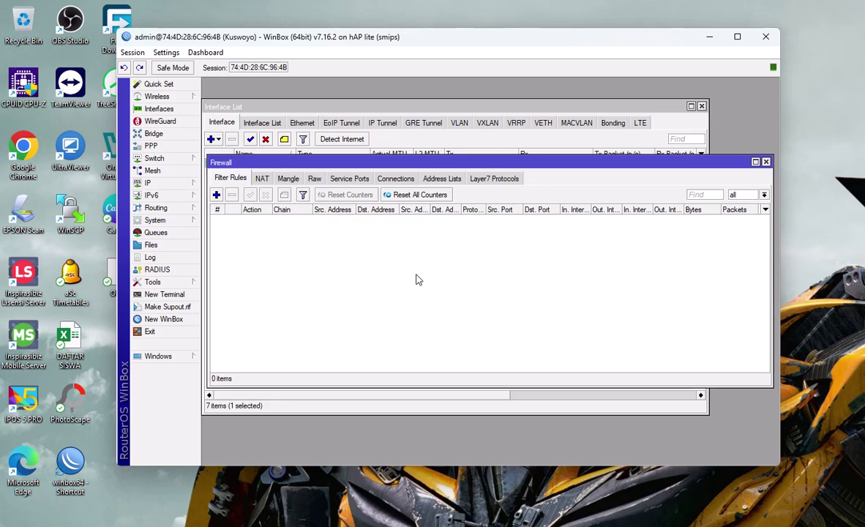
left_click(261, 177)
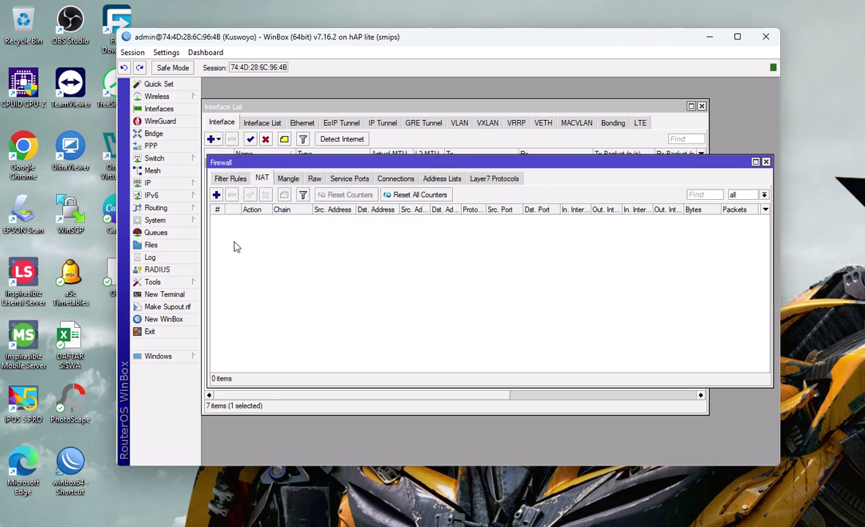
left_click(216, 194)
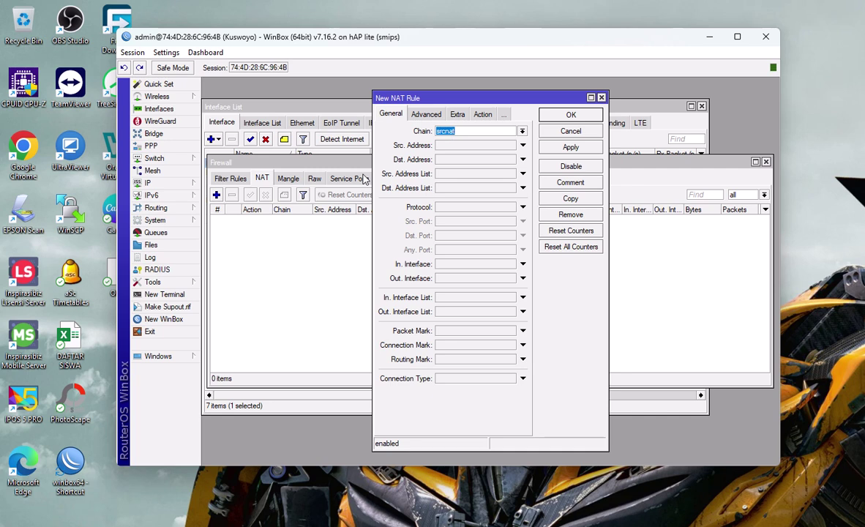
left_click(523, 278)
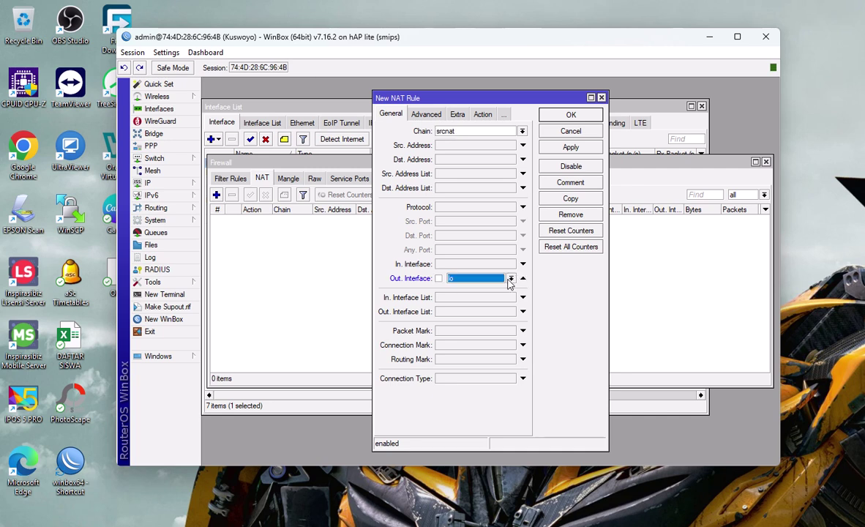
left_click(511, 279)
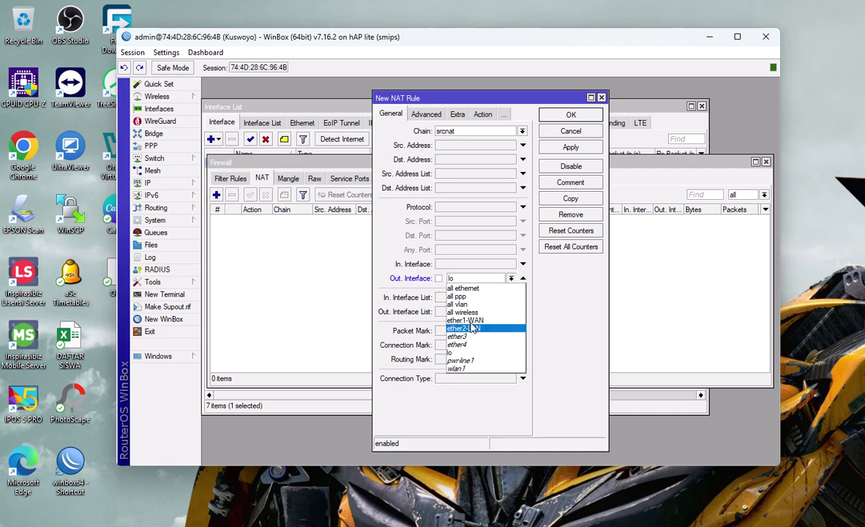
left_click(473, 328)
Step: Set the NAT rule's action to masquerade and save it
left_click(484, 115)
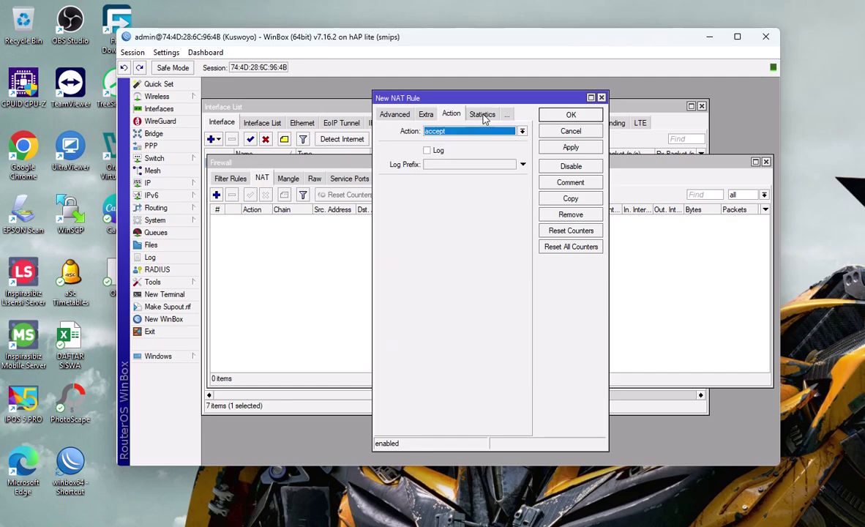
left_click(521, 132)
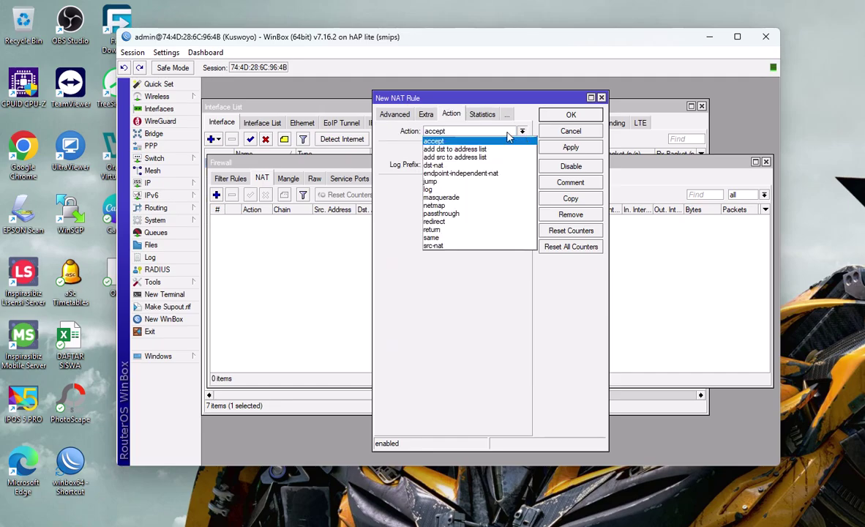
left_click(454, 197)
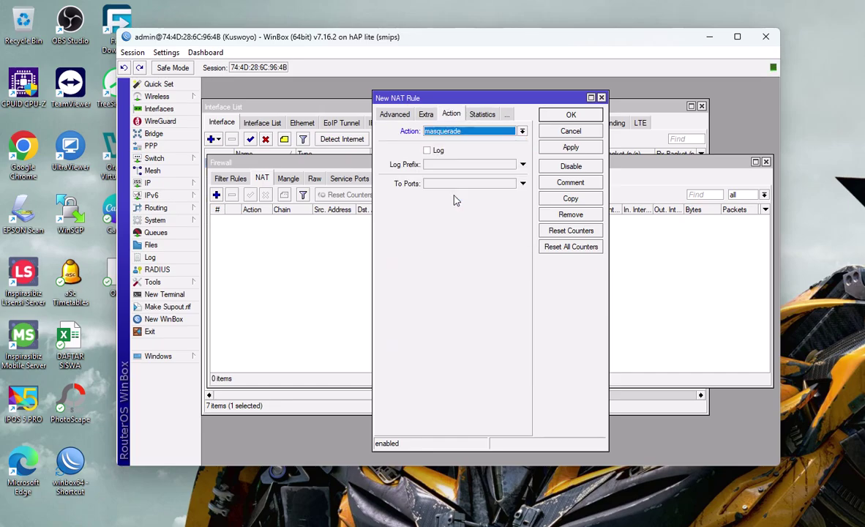
left_click(570, 148)
left_click(570, 115)
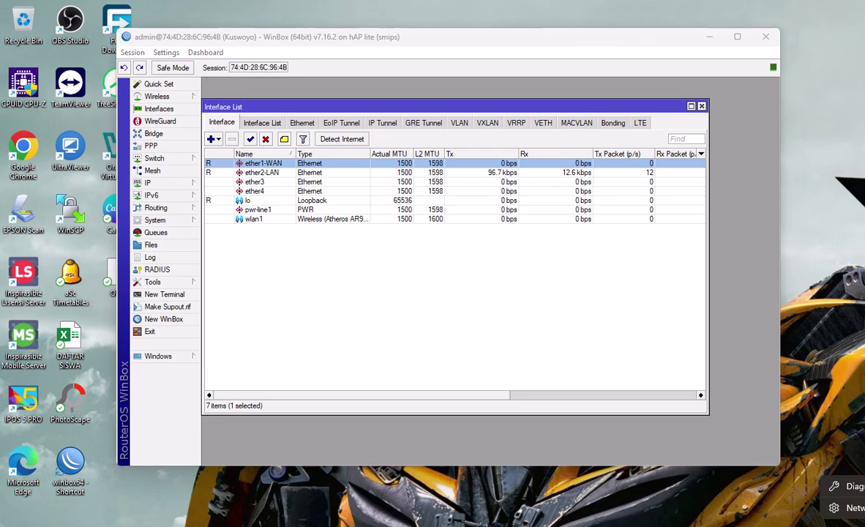
left_click(849, 507)
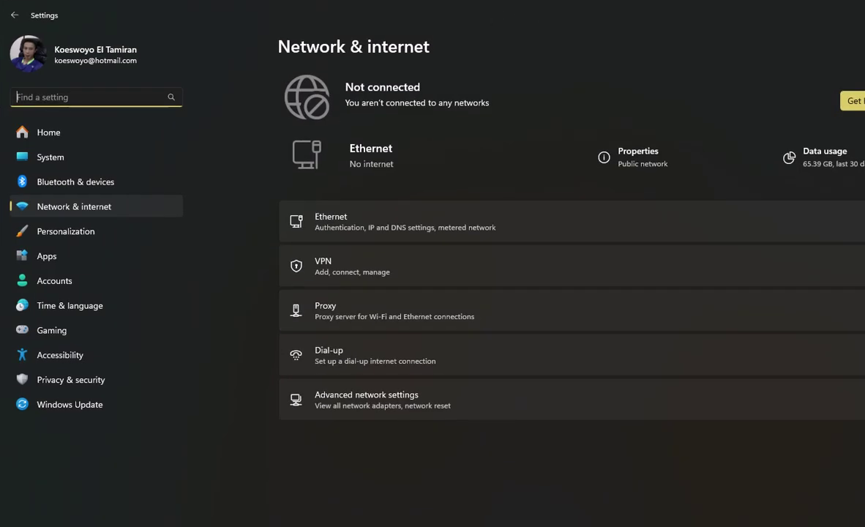
mouse_move(470, 16)
left_mouse_down()
mouse_move(471, 36)
mouse_move(480, 23)
left_mouse_up()
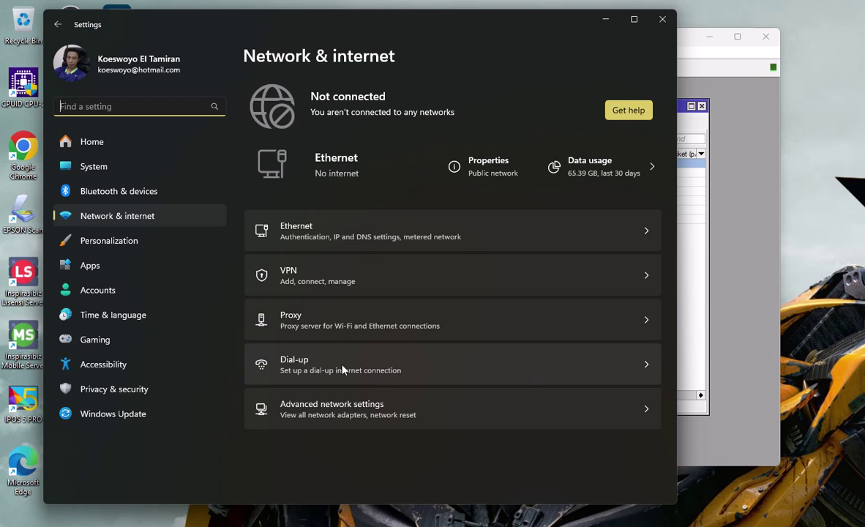
left_click(316, 237)
scroll(455, 383, "down", 1)
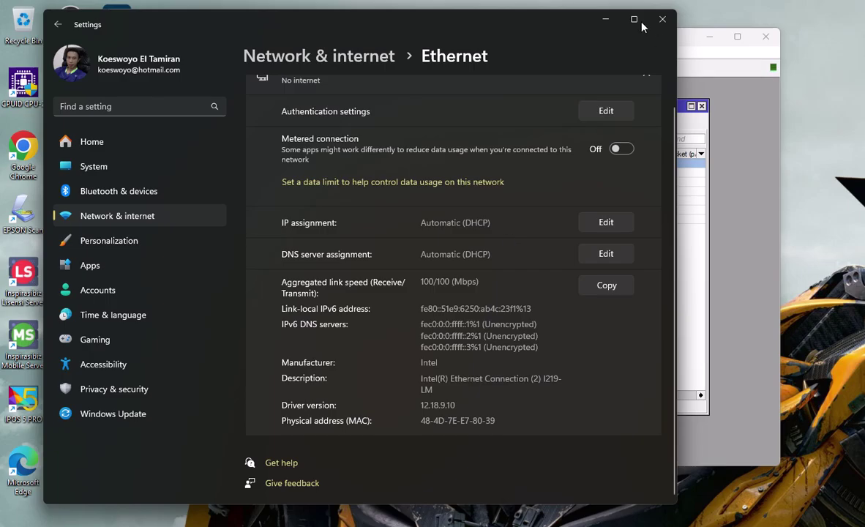
left_click(606, 19)
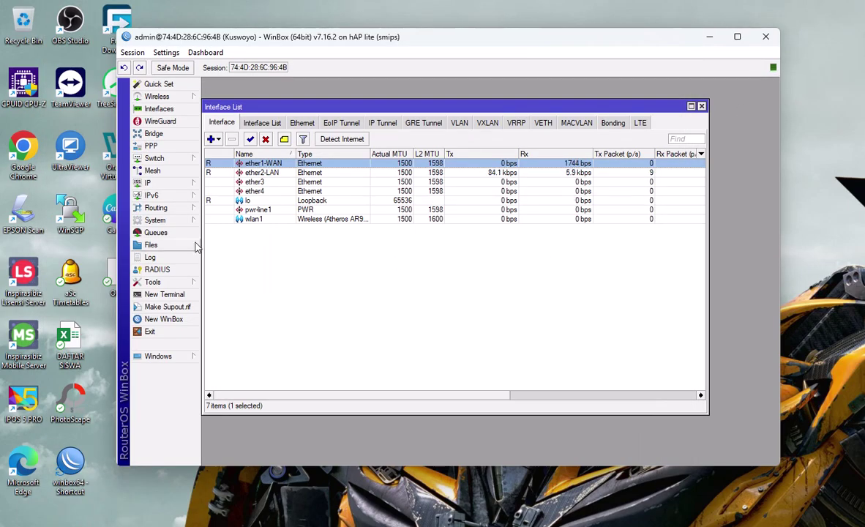
Step: Start DHCP Setup from IP > DHCP Server and select ether2-LAN as the interface
left_click(161, 186)
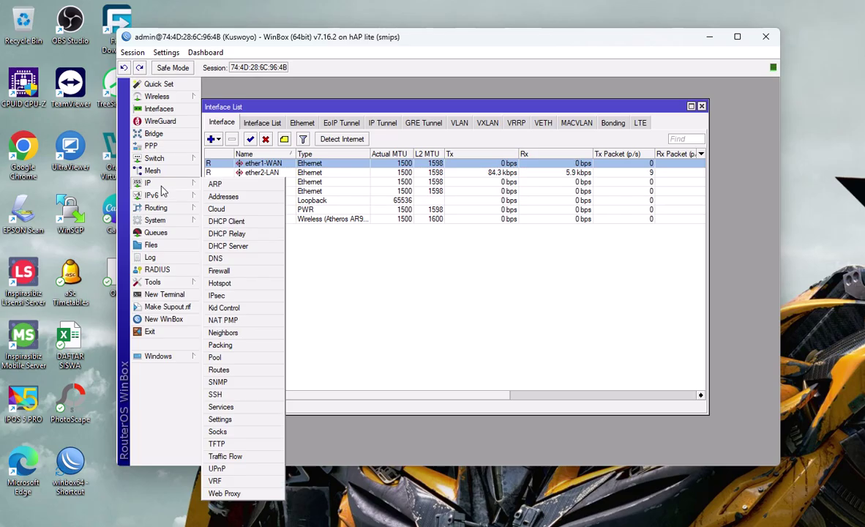
left_click(235, 246)
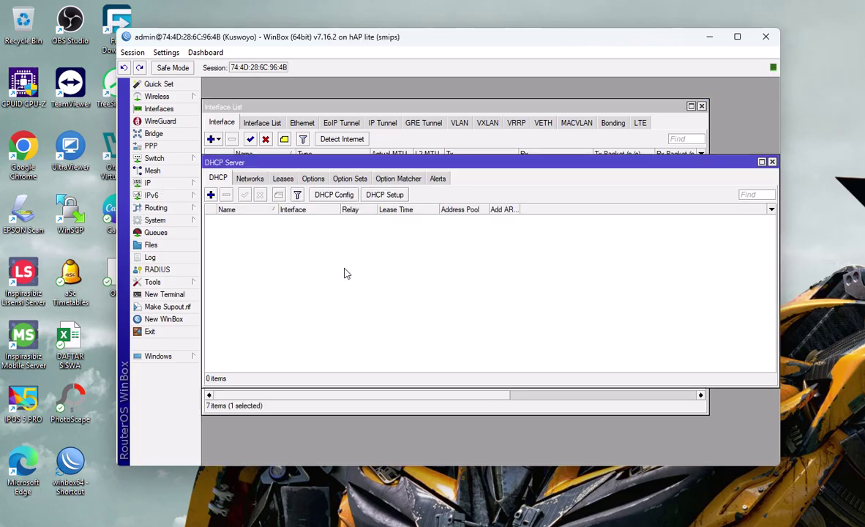
left_click(385, 195)
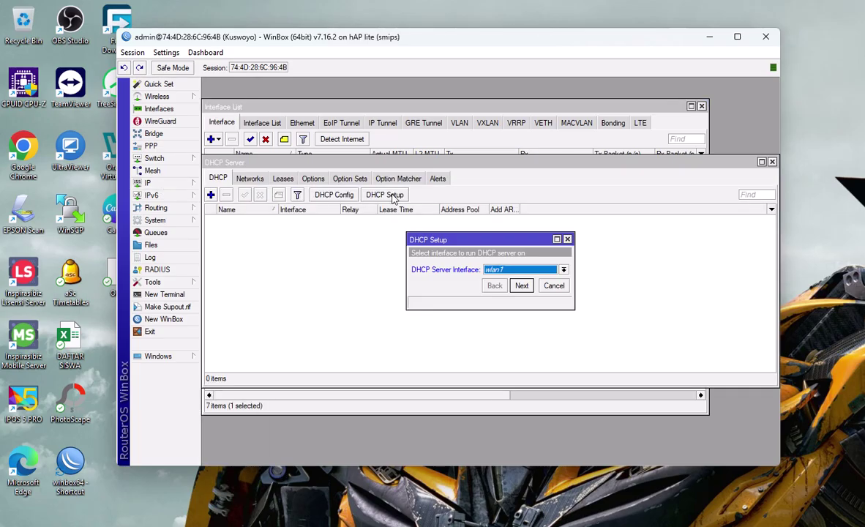
left_click(563, 270)
left_click(518, 287)
Step: Accept 192.168.100.0/24, the gateway, pool, DNS and 30-minute lease to create dhcp1
left_click(522, 286)
left_click(521, 287)
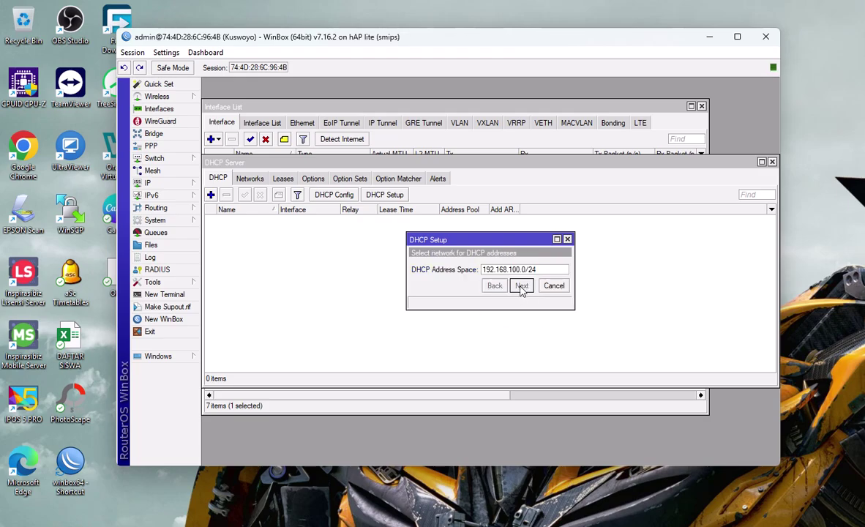
left_click(521, 286)
left_click(522, 286)
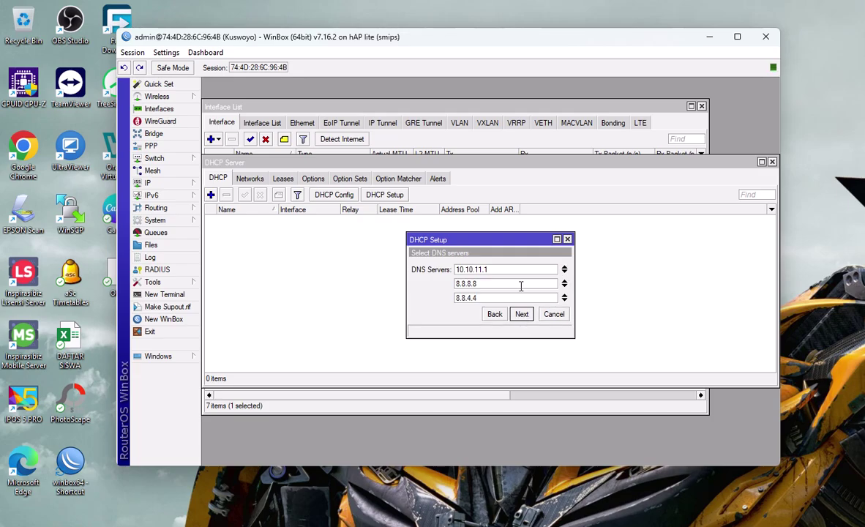
left_click(522, 314)
left_click(522, 314)
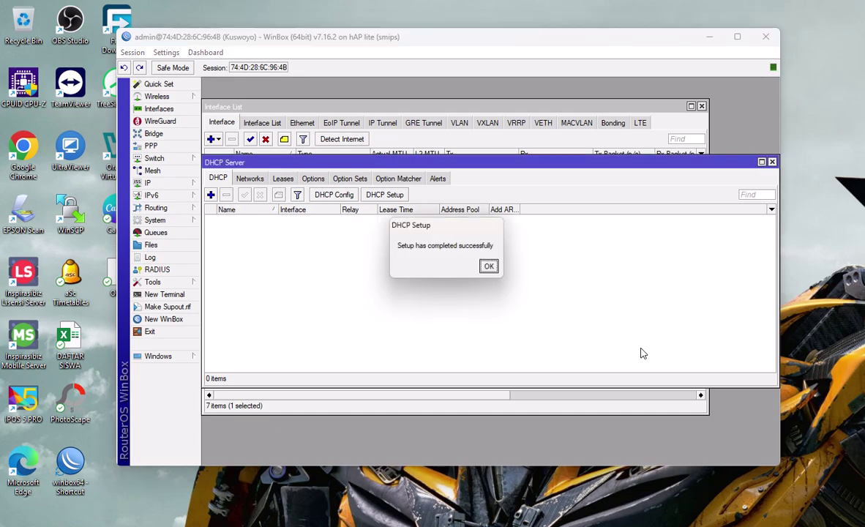
left_click(491, 267)
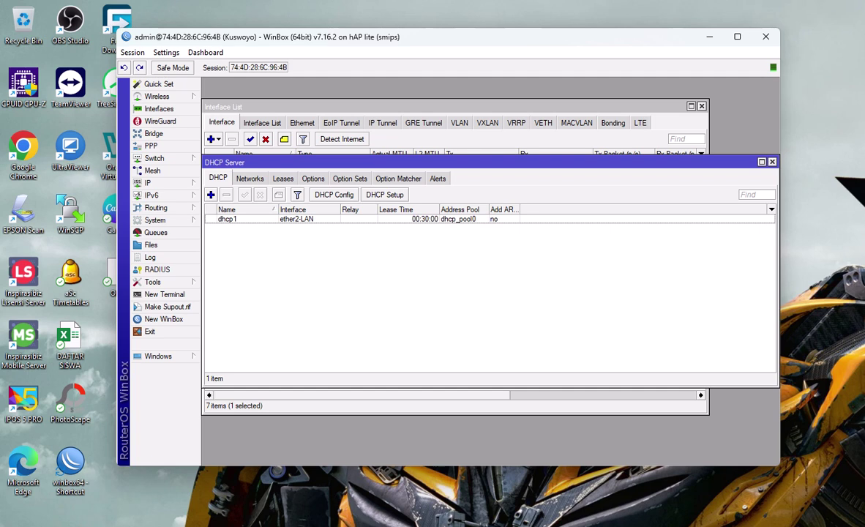
key("alt+Tab")
Step: Keep the PC's Ethernet IP assignment on Automatic (DHCP), save it, and hide Settings
scroll(427, 273, "up", 1)
scroll(428, 281, "down", 1)
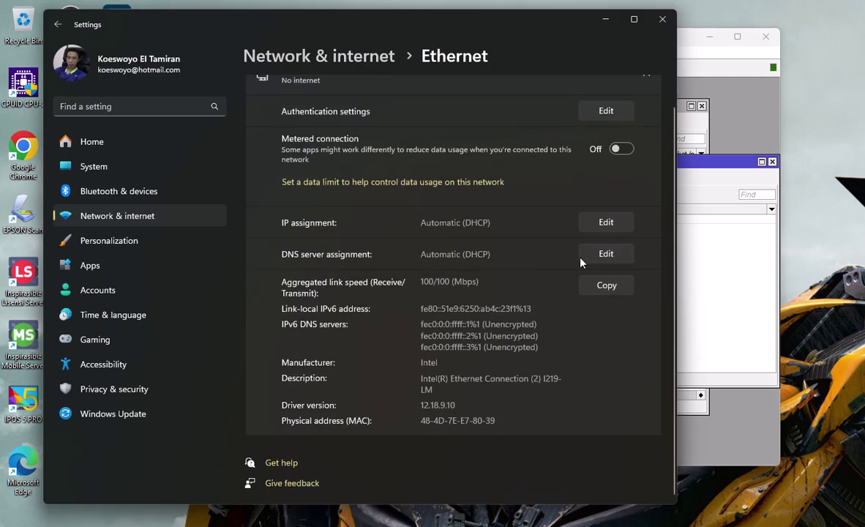
scroll(614, 248, "up", 1)
left_click(606, 248)
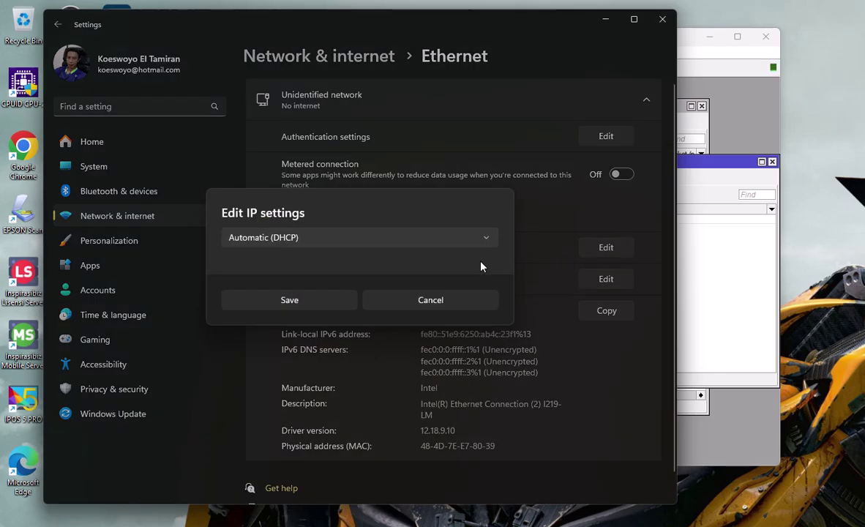
left_click(364, 237)
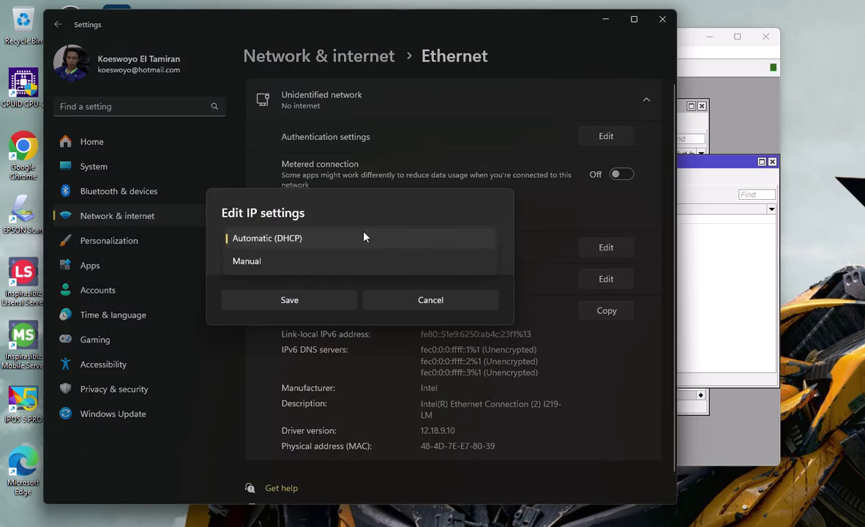
left_click(300, 239)
left_click(311, 300)
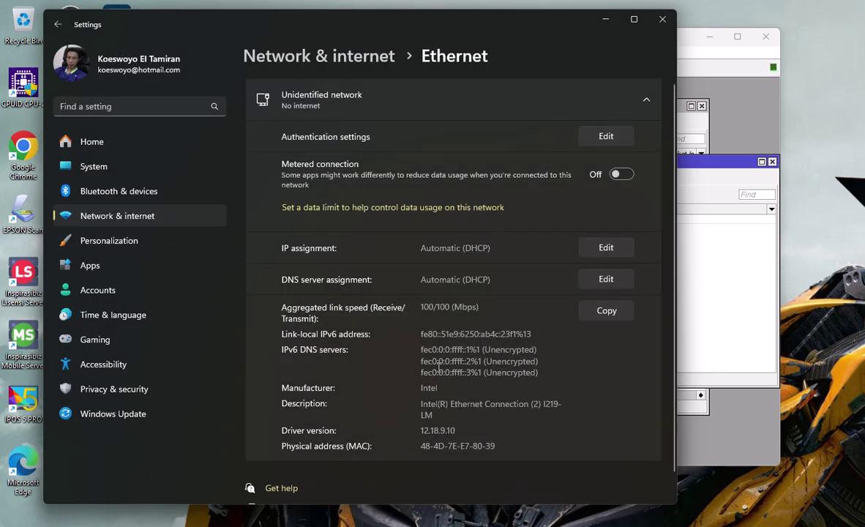
scroll(487, 388, "down", 1)
scroll(538, 373, "up", 1)
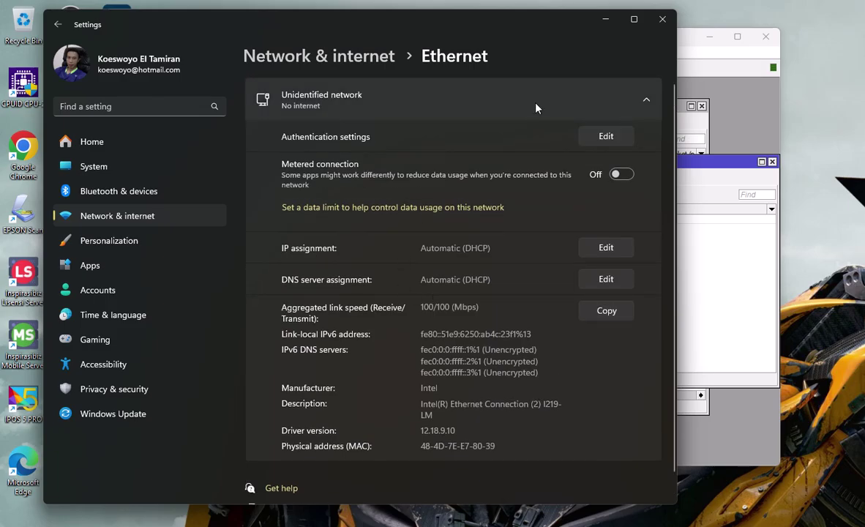
left_click(605, 19)
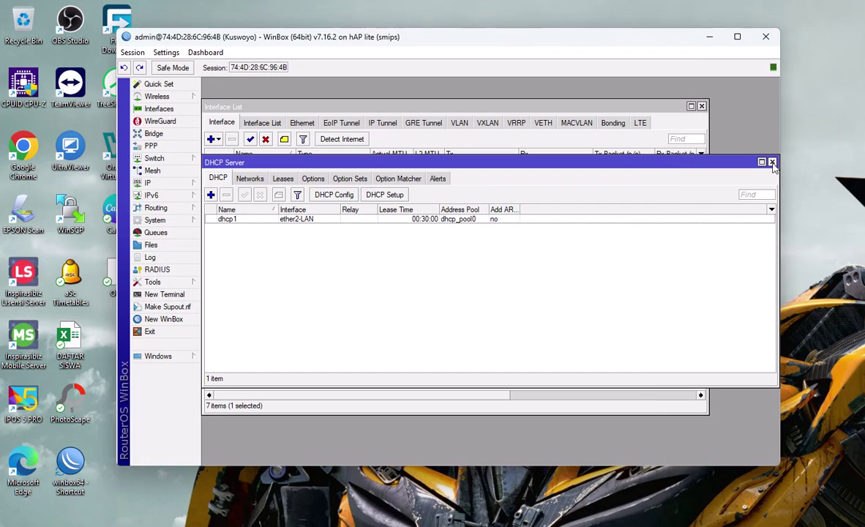
Step: Close the DHCP Server window, leaving the Interface List visible
left_click(772, 162)
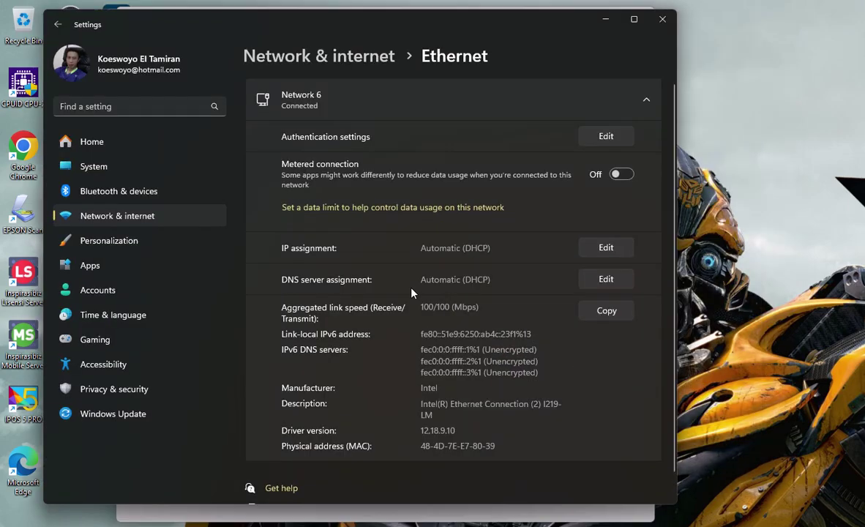
Step: Re-save Automatic (DHCP) on Ethernet, confirm the 192.168.100.254 address, and close Settings
scroll(489, 330, "down", 1)
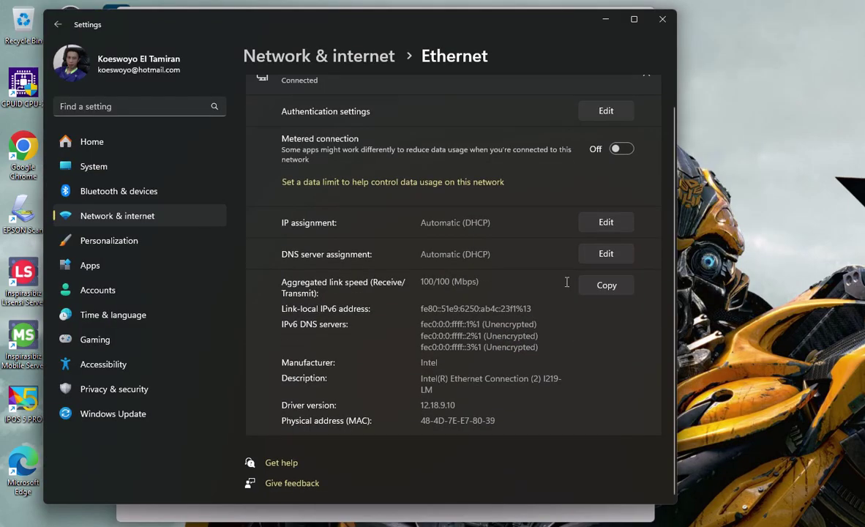
scroll(548, 267, "up", 1)
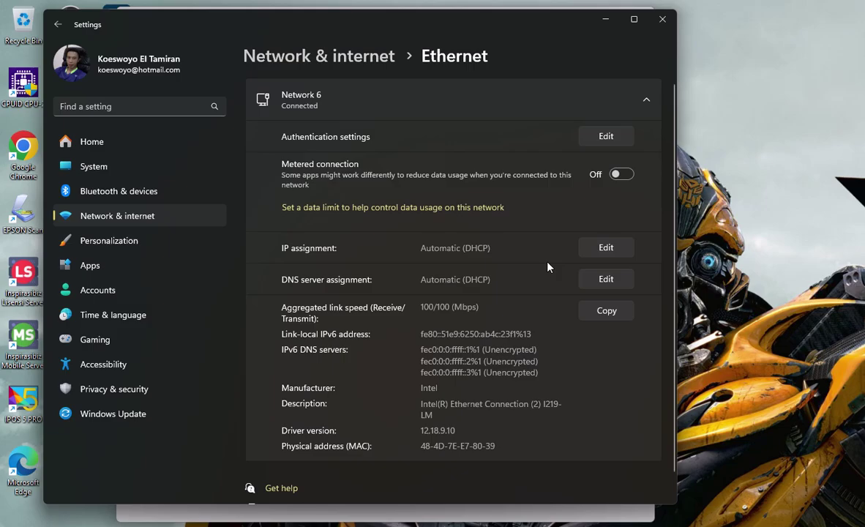
left_click(605, 249)
left_click(307, 306)
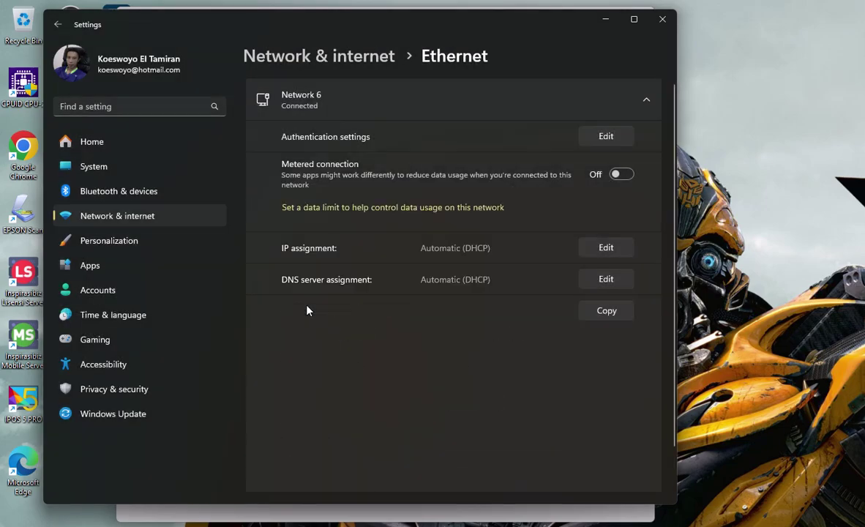
scroll(432, 328, "down", 2)
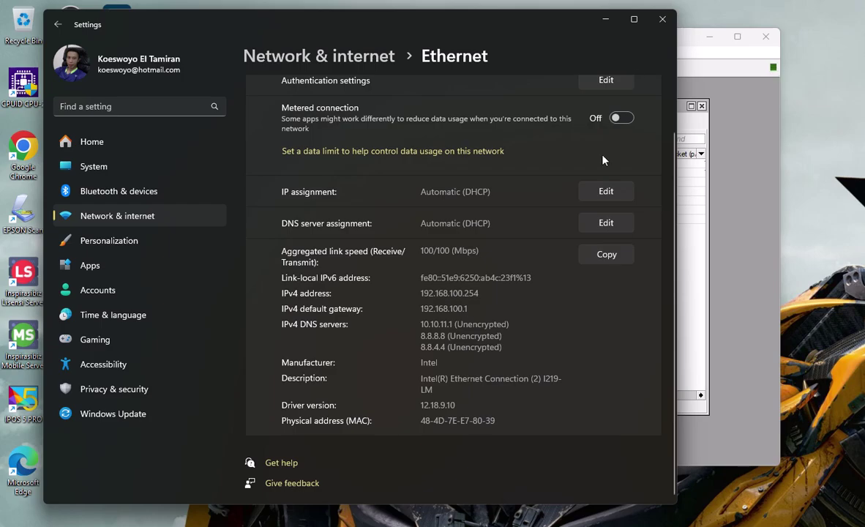
left_click(662, 20)
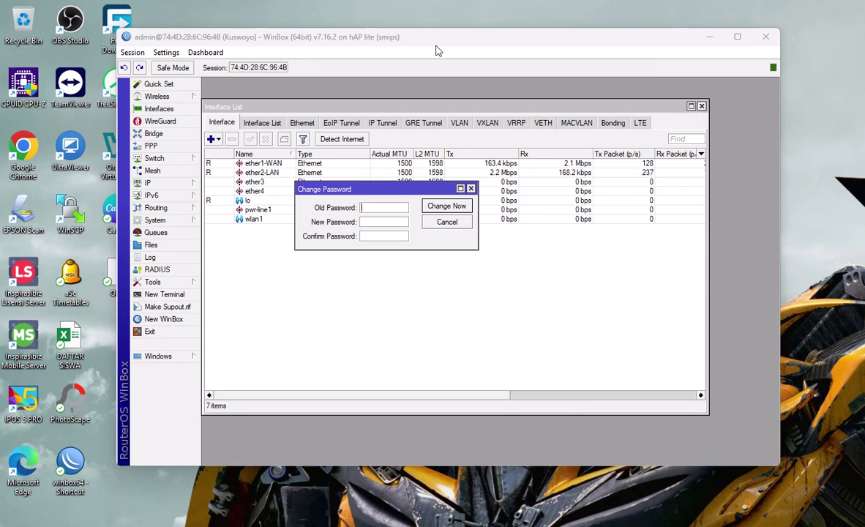
left_click(471, 189)
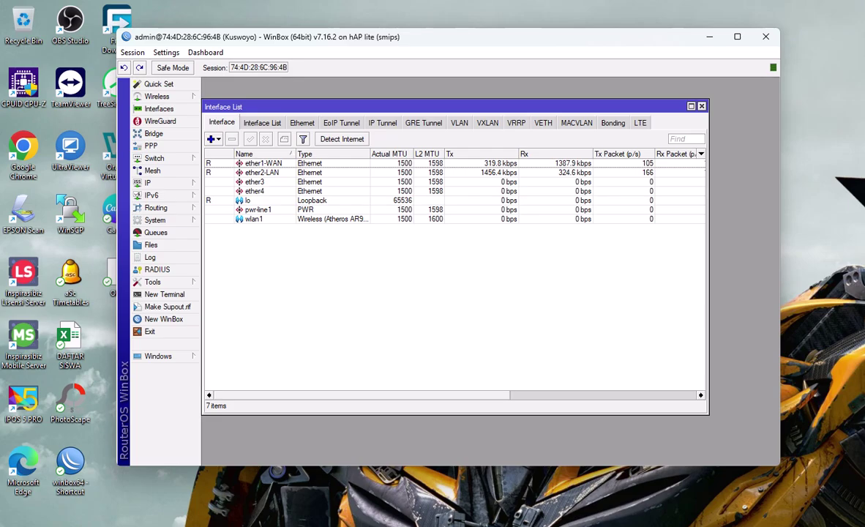
Step: Search 'test' in Edge and open the Speedtest by Ookla site
left_click(554, 524)
left_click(396, 50)
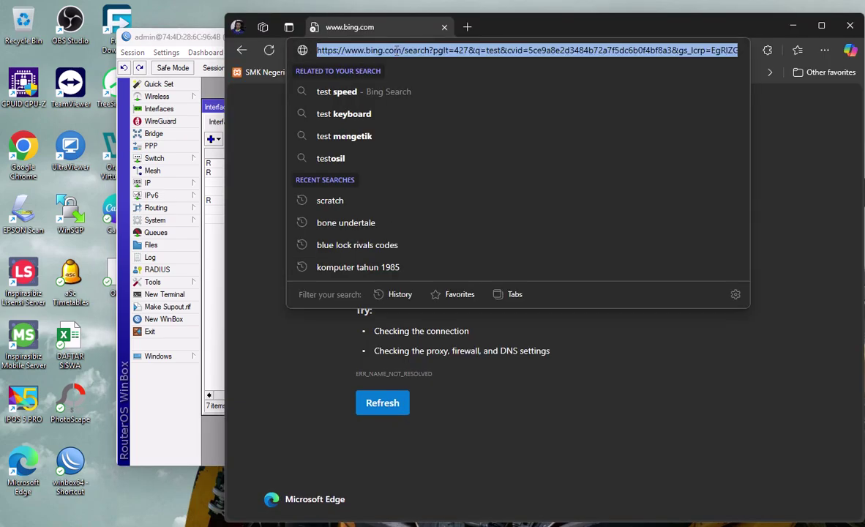
type("test")
key("Return")
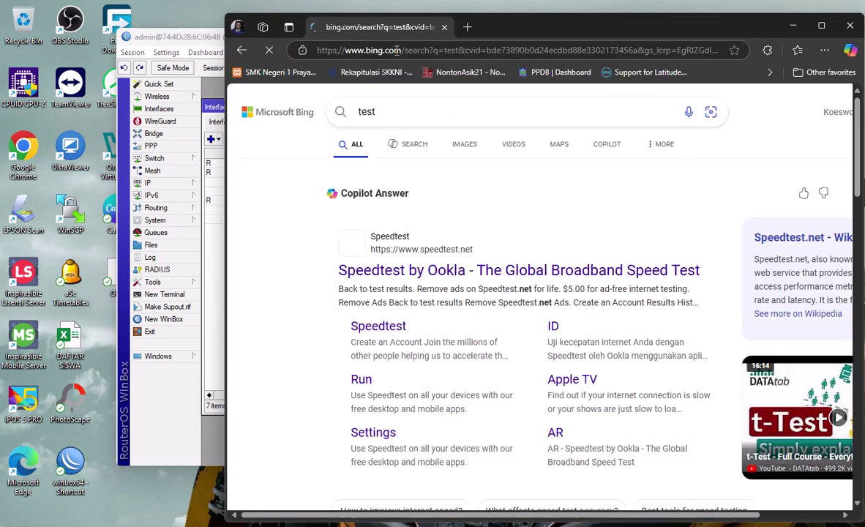
scroll(464, 253, "down", 1)
left_click(471, 215)
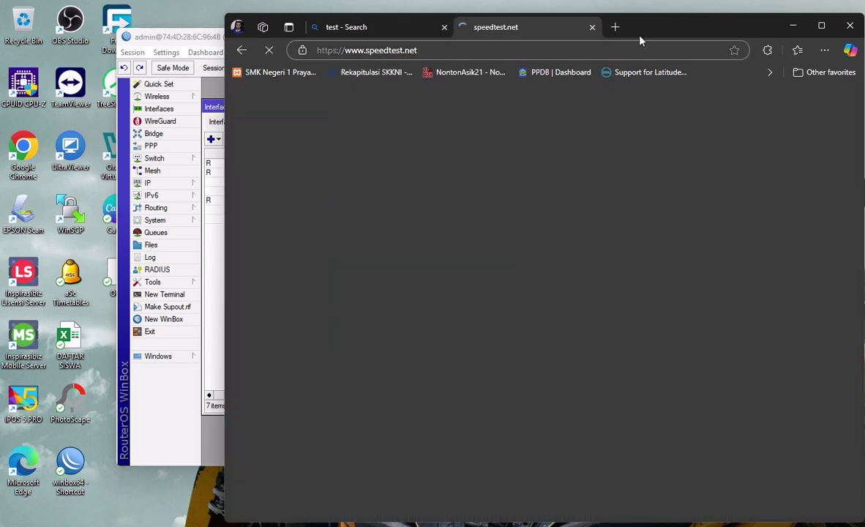
left_click_drag(639, 35, 594, 32)
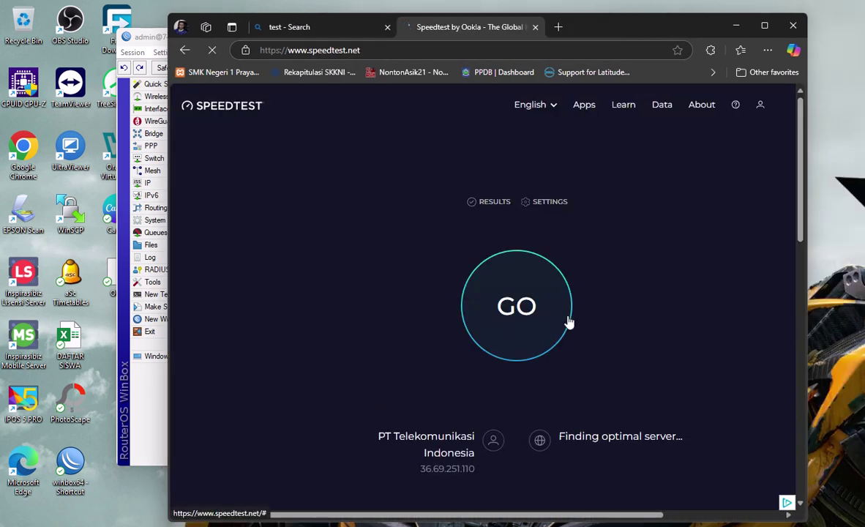
Step: Run the Speedtest (about 85 Mbps download) and close Edge to return to WinBox
left_click(567, 321)
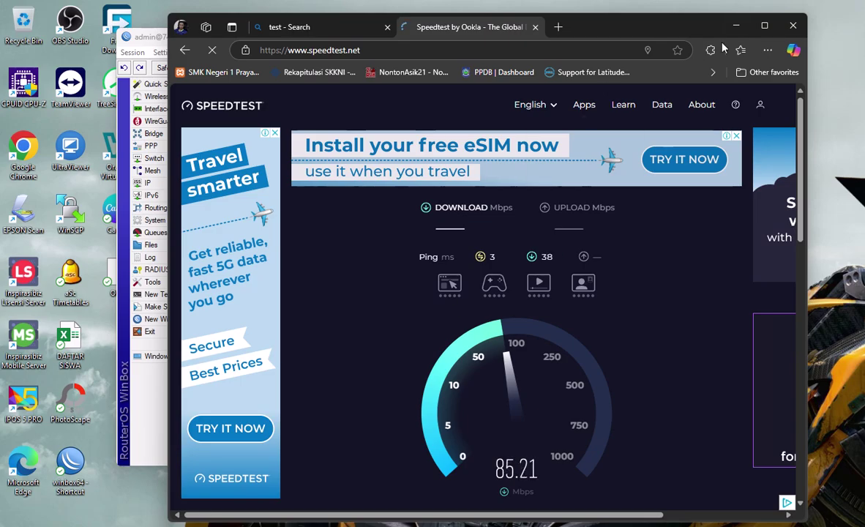
left_click(793, 26)
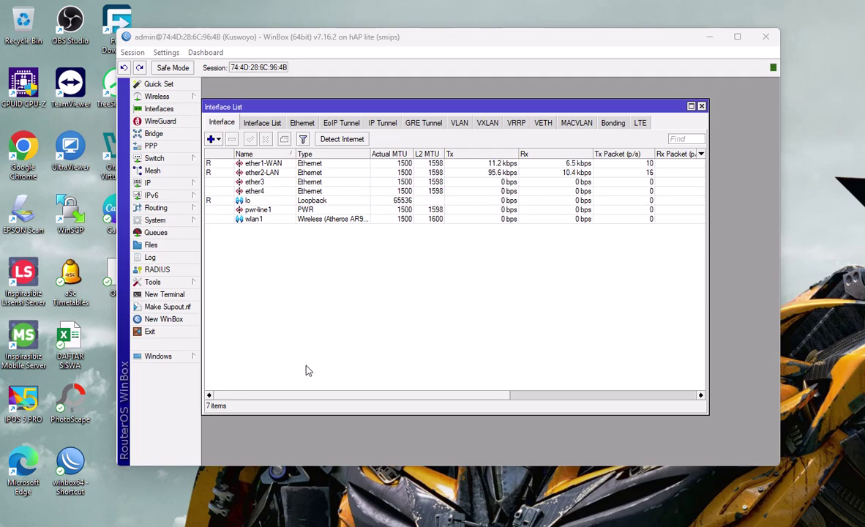
Step: Set wlan1 to ap bridge mode, replace the MikroTik SSID with the new network name, and apply
left_click(273, 220)
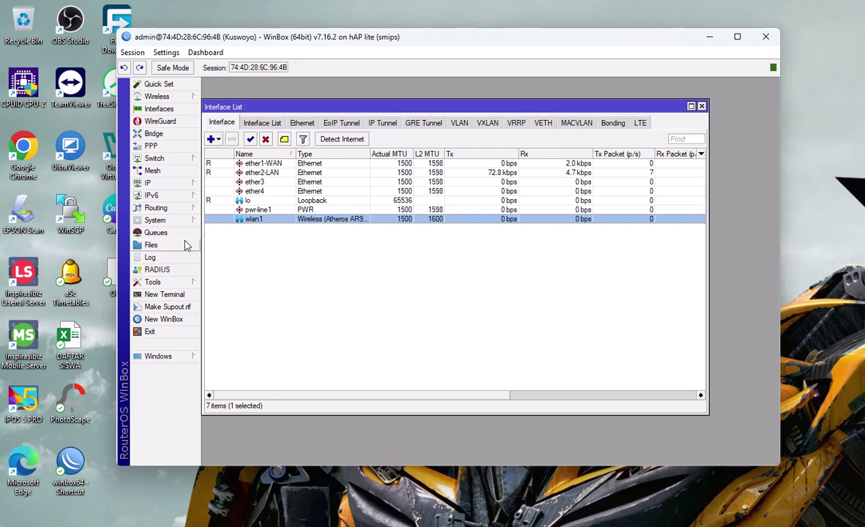
double_click(268, 220)
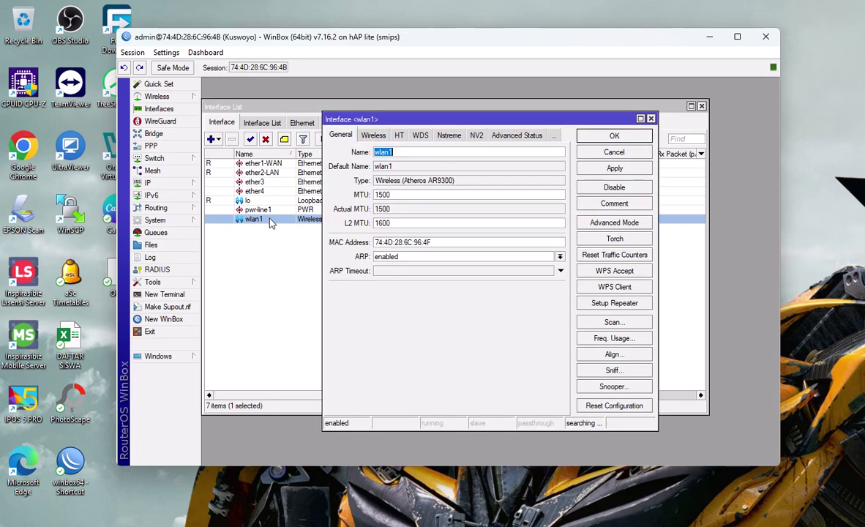
left_click(371, 136)
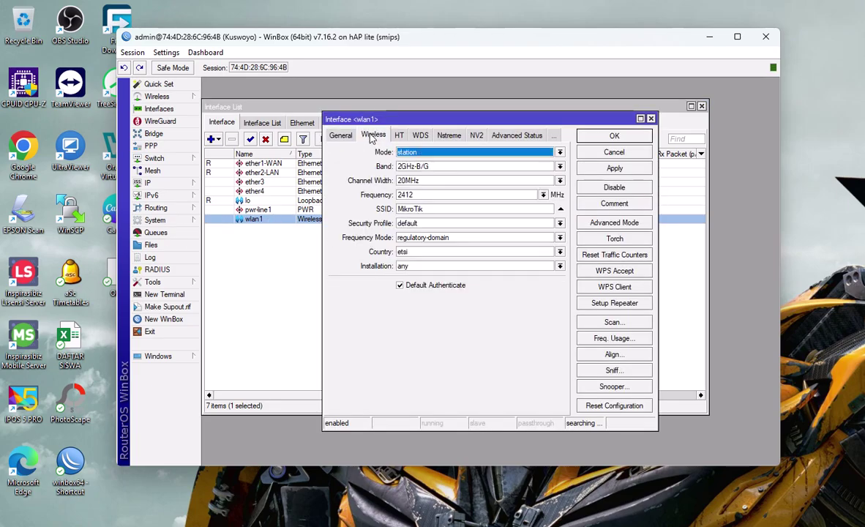
left_click(426, 154)
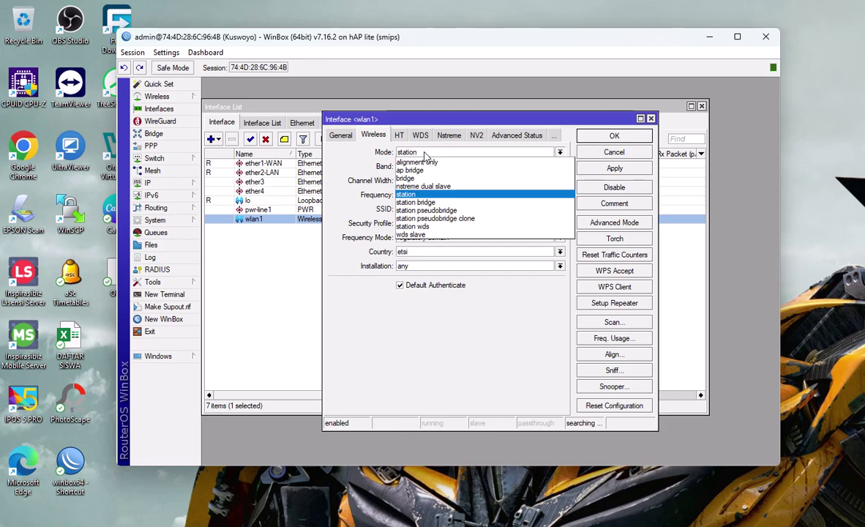
left_click(410, 169)
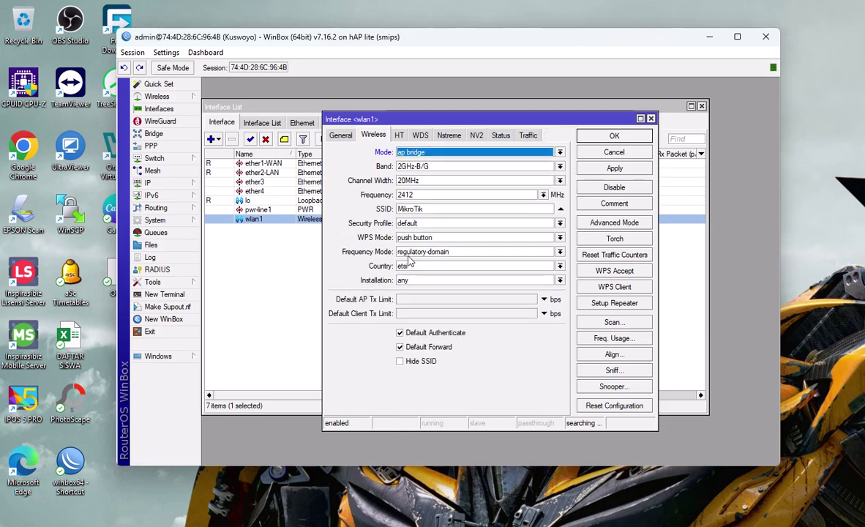
double_click(432, 209)
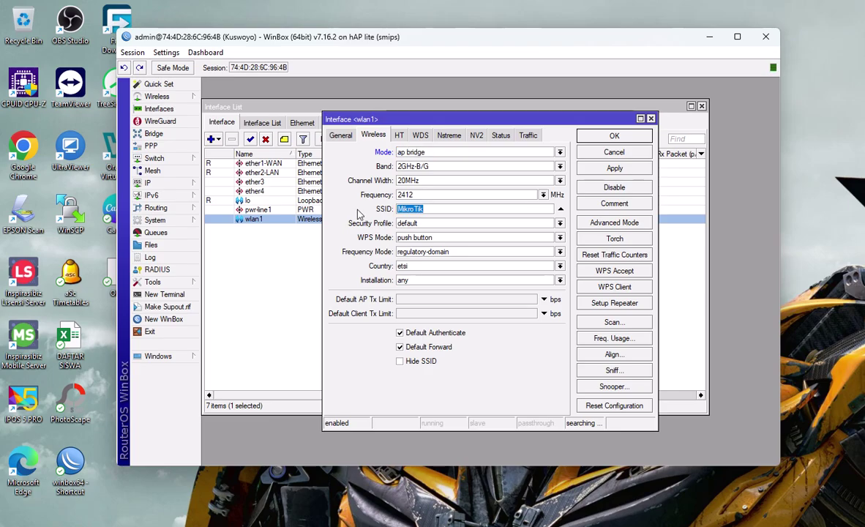
type("UKK@KUSWOYO")
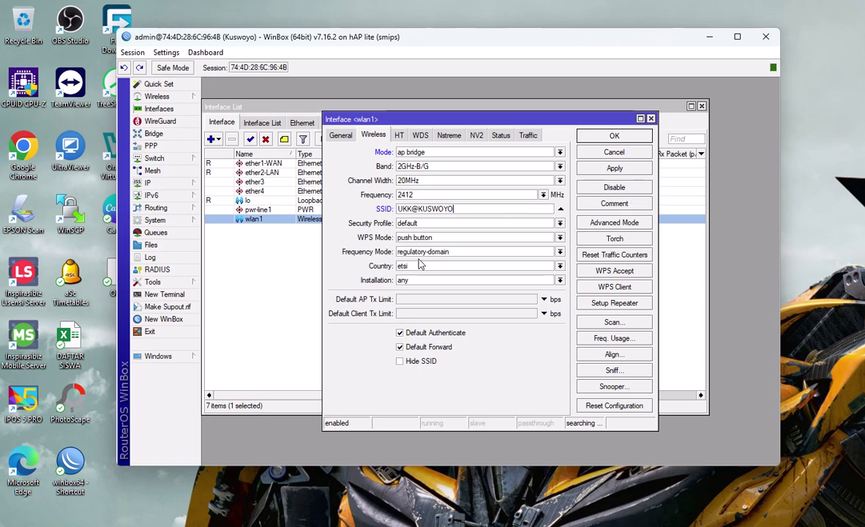
left_click(615, 169)
left_click(615, 137)
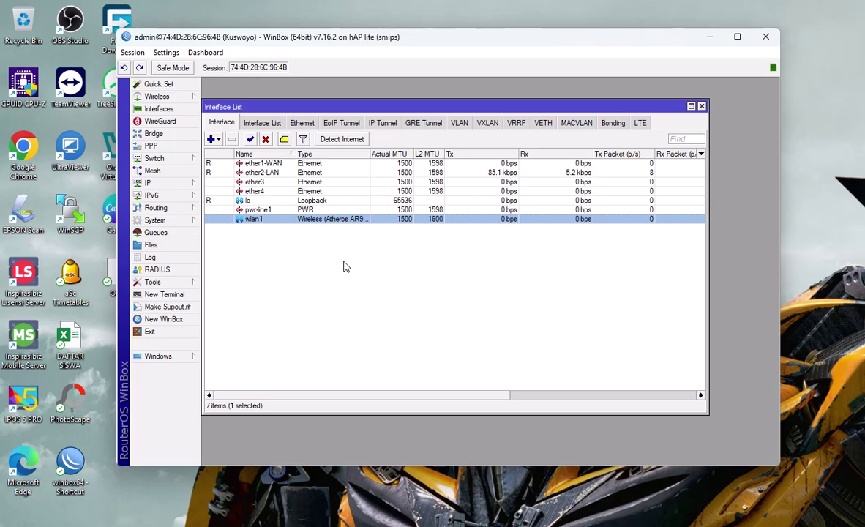
Step: Run Hotspot Setup on wlan1 with local address 192.168.200.1/24, default pool, no certificate or SMTP
left_click(174, 186)
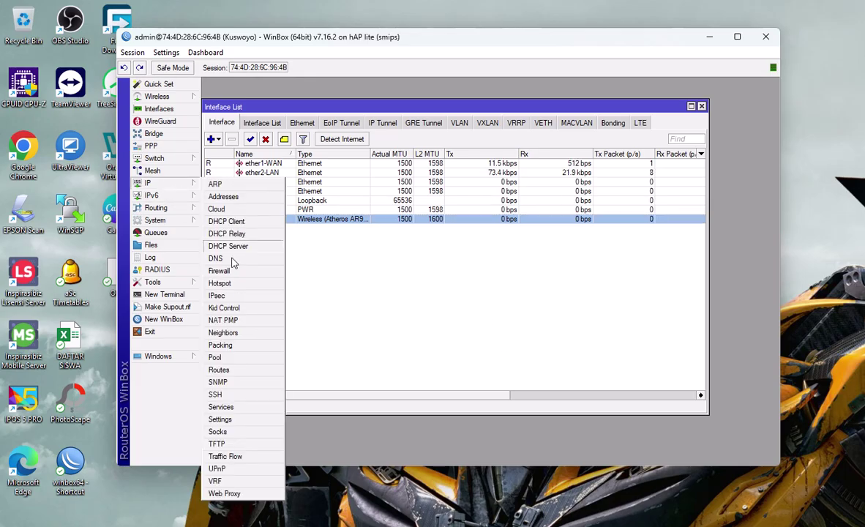
left_click(219, 283)
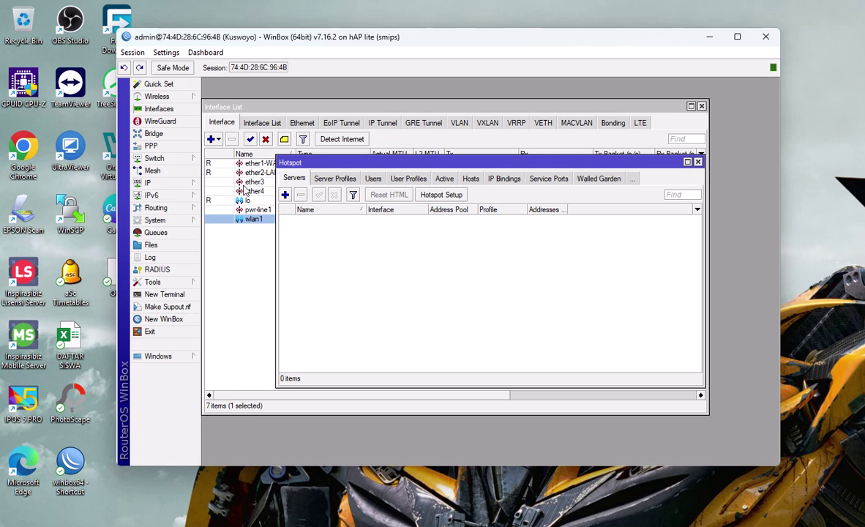
left_click(444, 195)
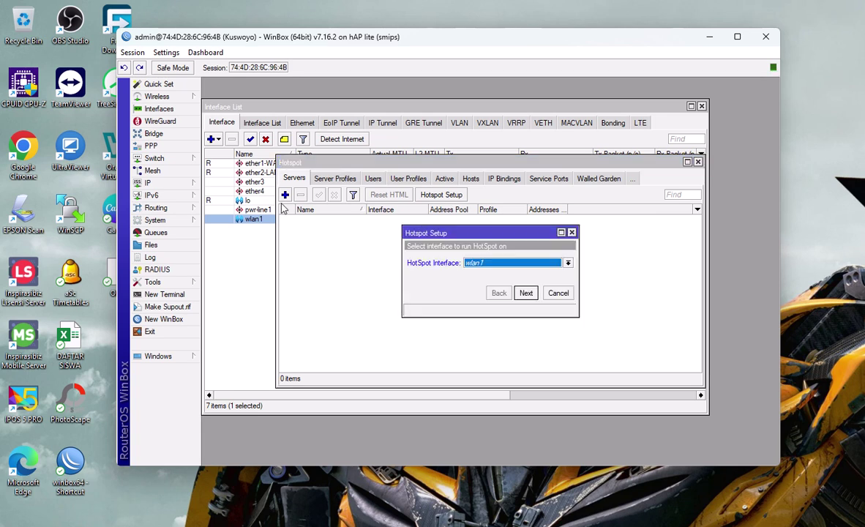
left_click(568, 263)
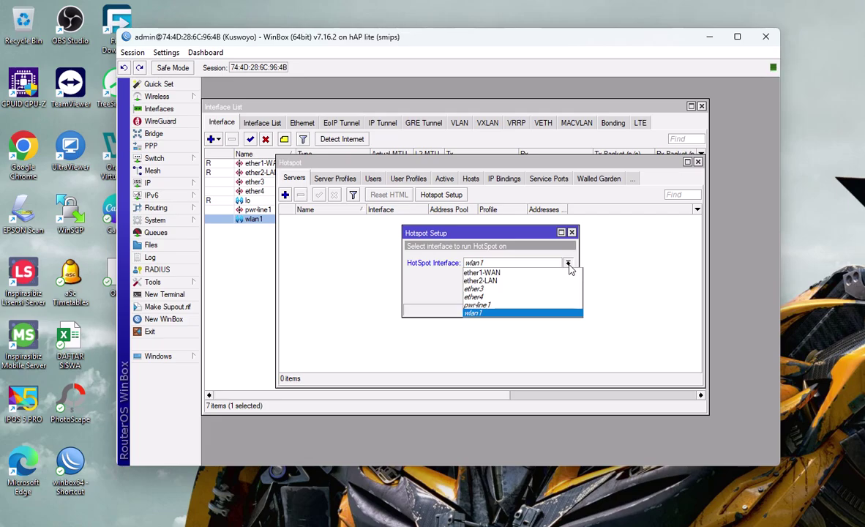
left_click(475, 313)
left_click(526, 293)
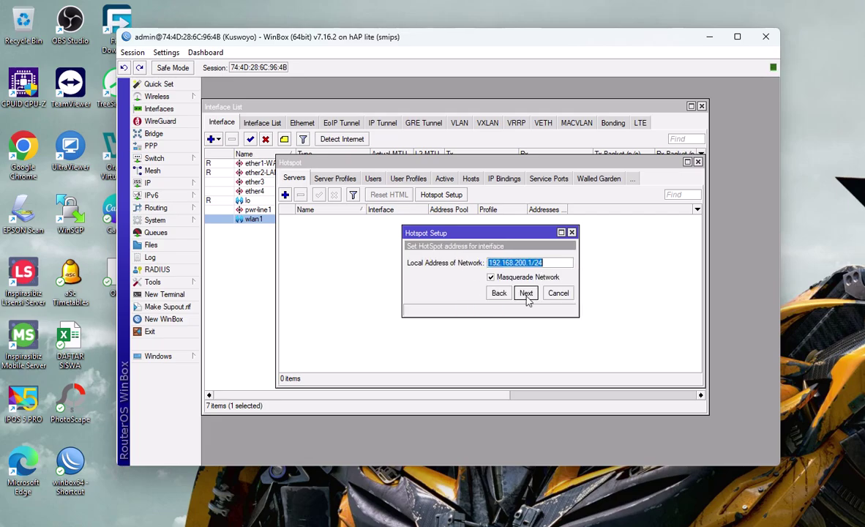
left_click(526, 293)
left_click(526, 293)
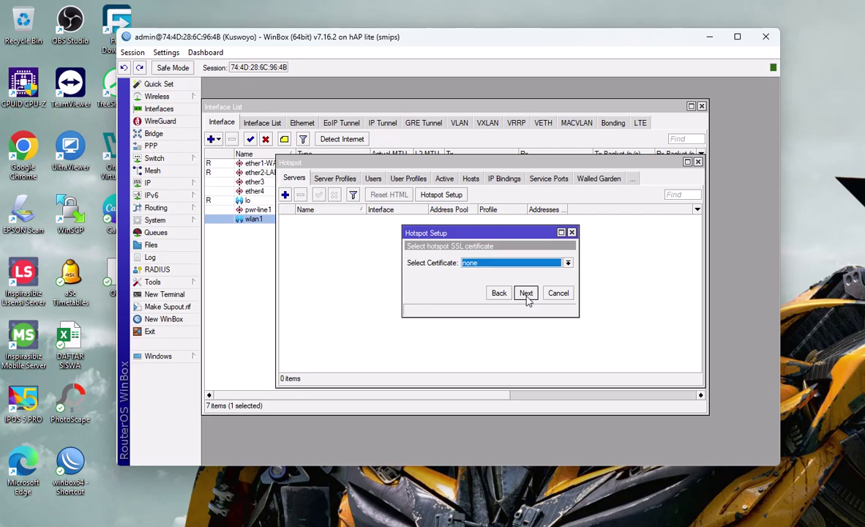
left_click(526, 294)
left_click(526, 294)
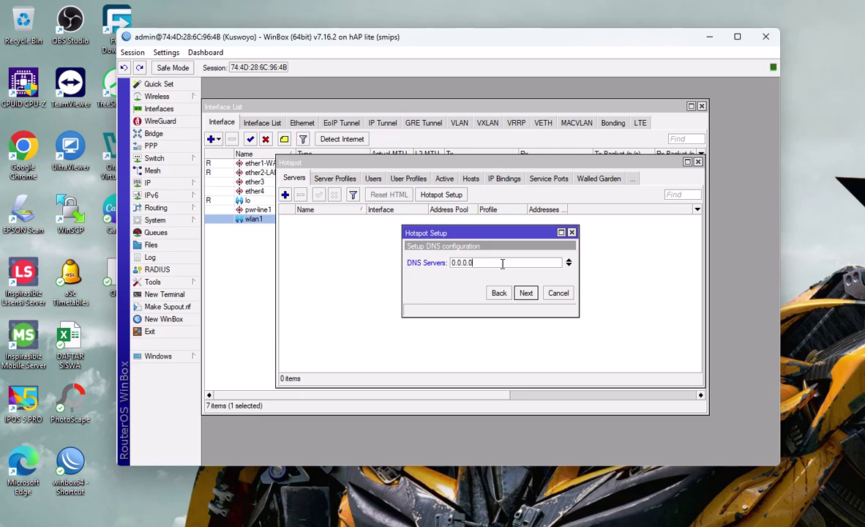
Step: Set the hotspot DNS server to 8.8.8.8 and DNS name to hotspot.lokal
type("8.8.8.8")
left_click(525, 296)
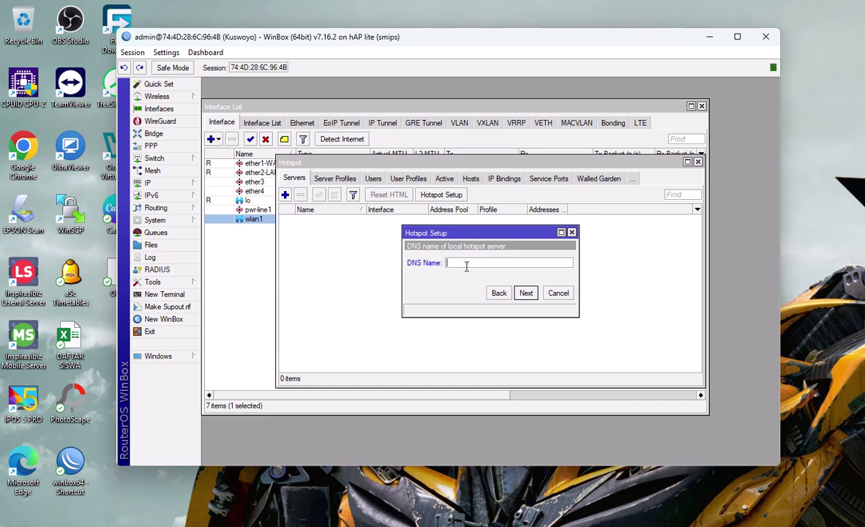
type("kusw")
key("BackSpace")
key("BackSpace")
key("BackSpace")
key("BackSpace")
key("BackSpace")
key("BackSpace")
key("BackSpace")
type("hotspot.lokal")
left_click(526, 292)
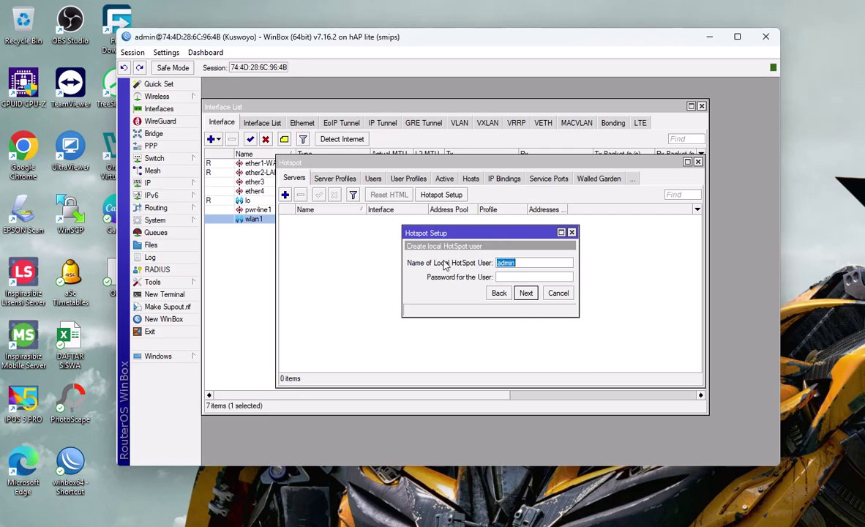
Step: Set the local hotspot user's password and finish the hotspot setup
left_click(512, 277)
type("123")
left_click(525, 293)
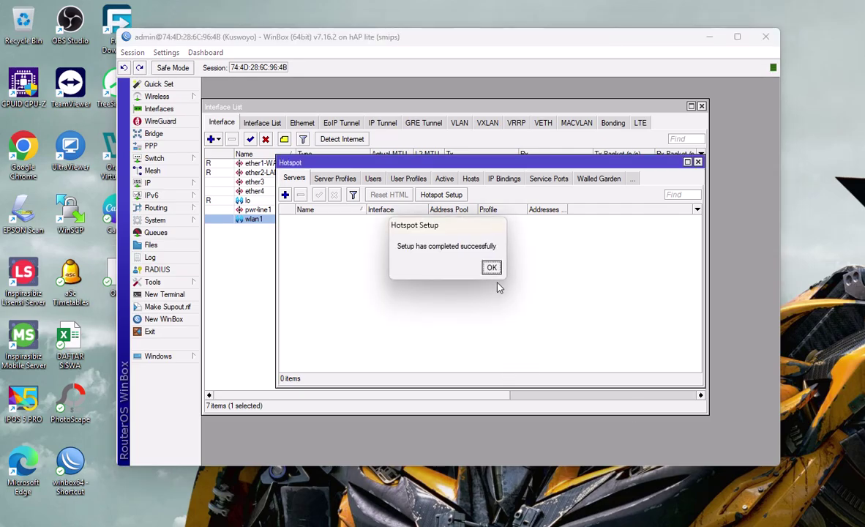
left_click(491, 267)
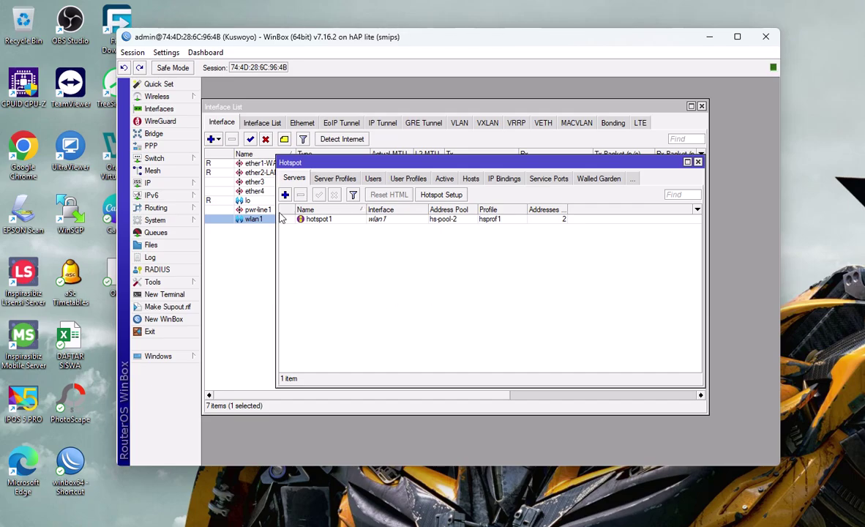
Step: Add a hotspot user profile named guru with rate limit 5M/5M
left_click(408, 180)
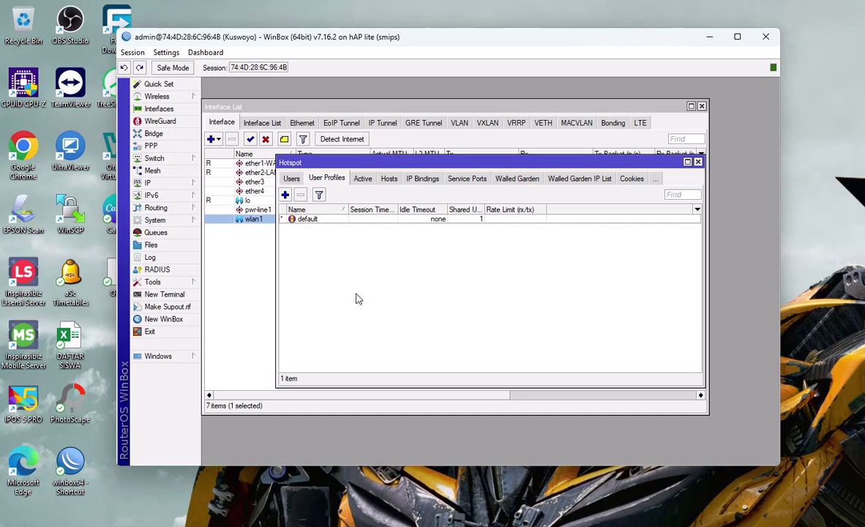
left_click(285, 195)
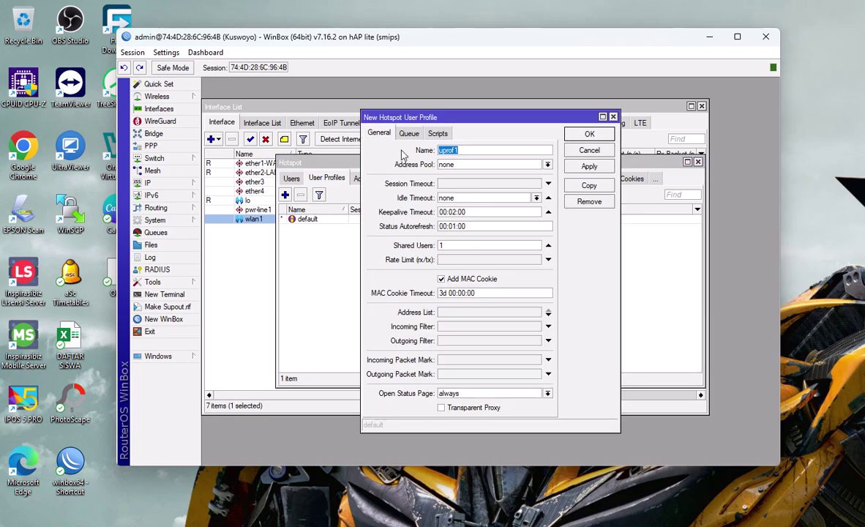
type("guru")
left_click(515, 260)
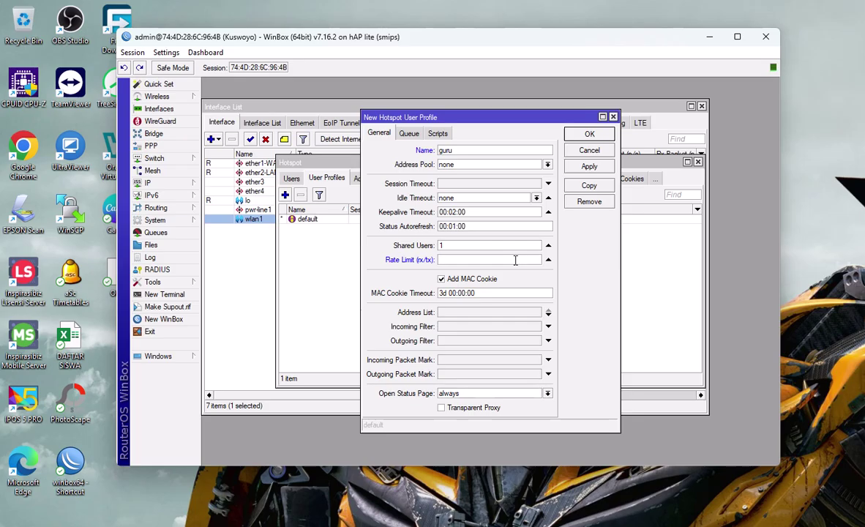
type("5M/5M")
left_click(590, 136)
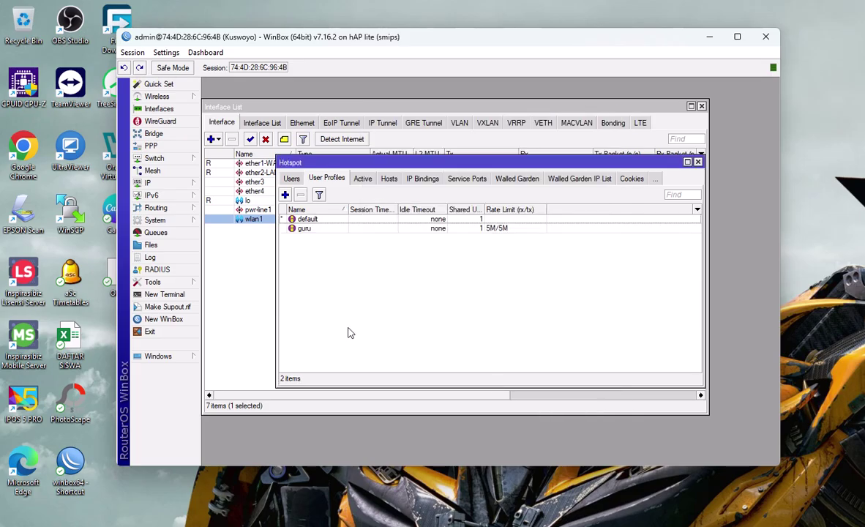
Step: Add a second user profile named siswa with rate limit 2M/2M
left_click(285, 195)
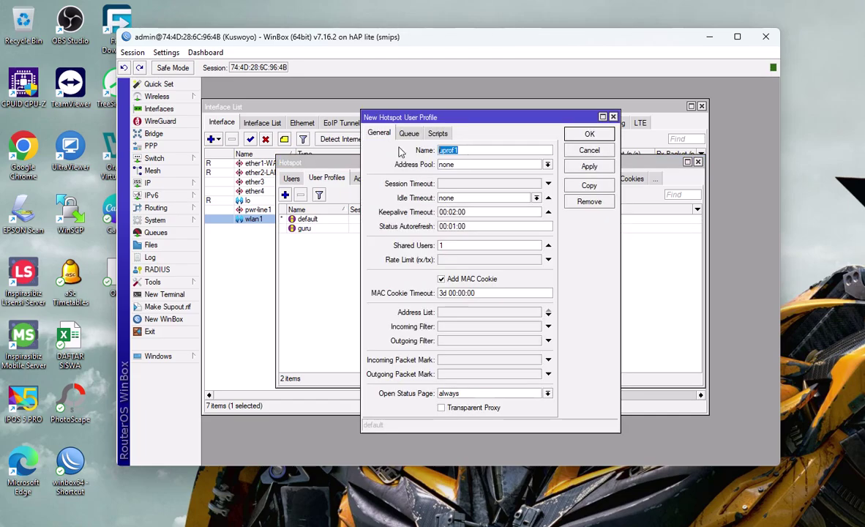
type("siswa")
left_click(462, 262)
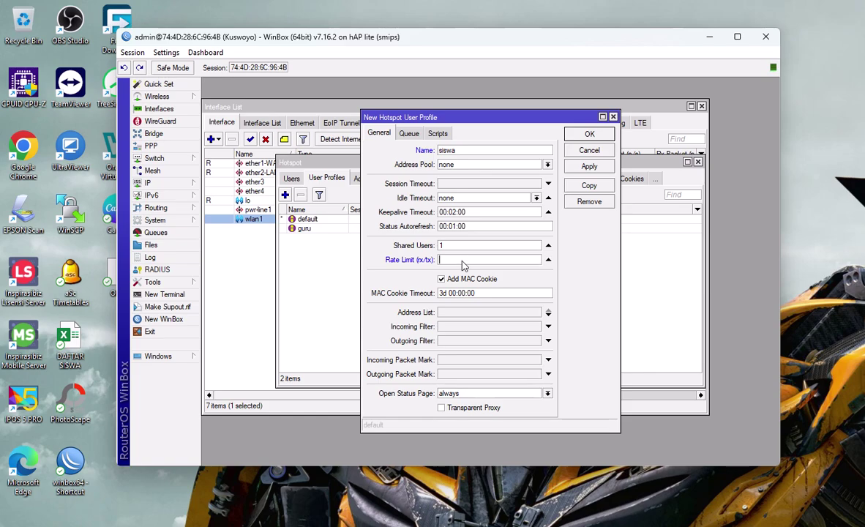
type("2M/2M")
left_click(589, 166)
left_click(589, 135)
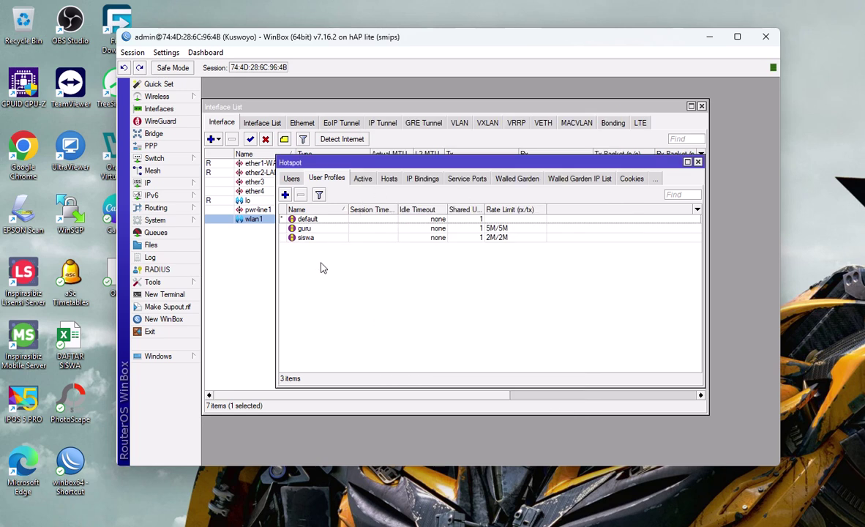
left_click(291, 180)
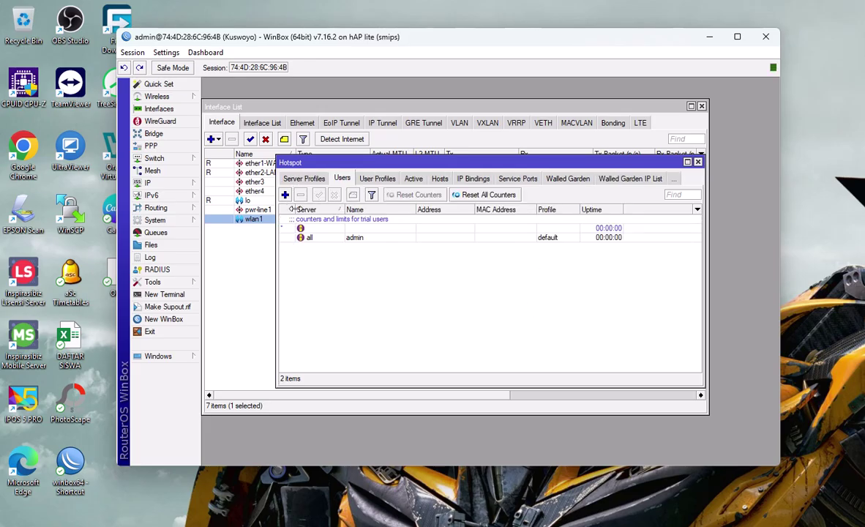
Step: Add hotspot user siswa on server hotspot1 with the siswa profile
left_click(285, 194)
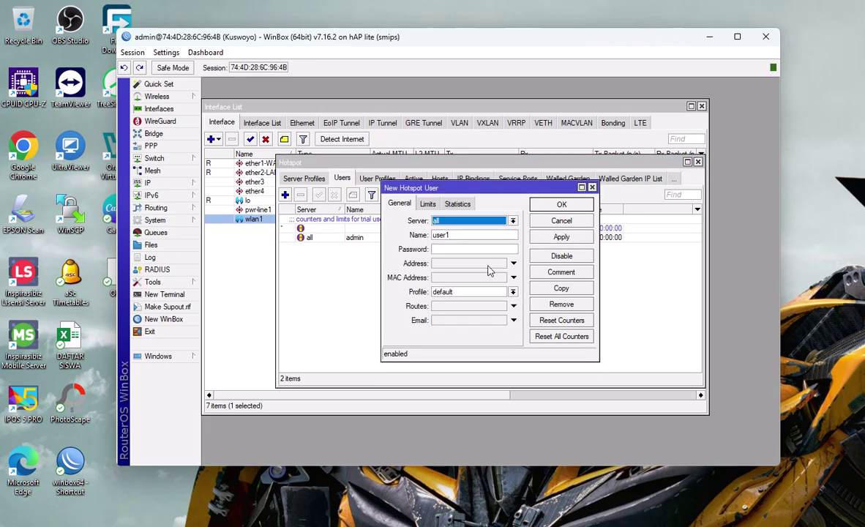
left_click(454, 221)
left_click(453, 240)
double_click(453, 236)
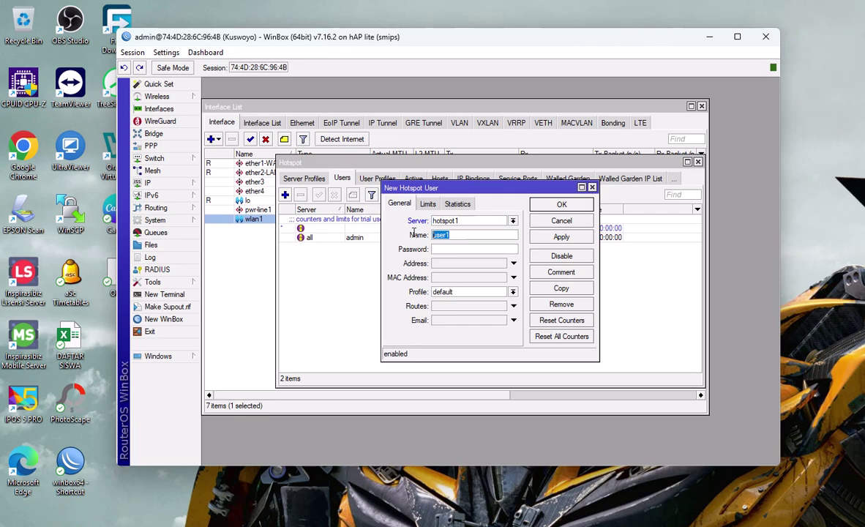
type("siswa")
left_click(460, 292)
left_click(446, 318)
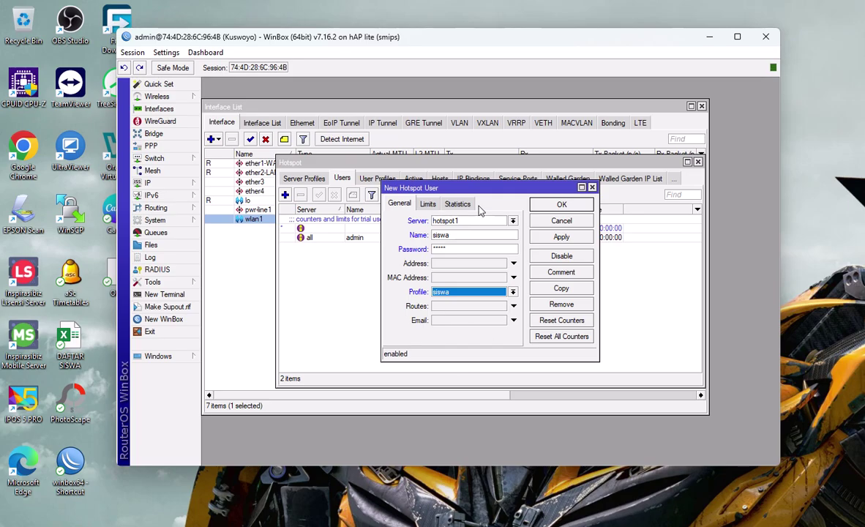
left_click(561, 237)
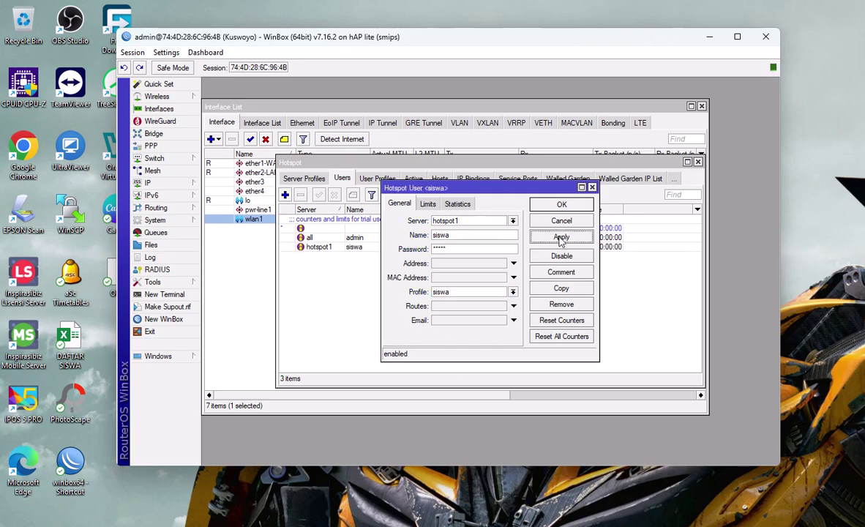
left_click(561, 204)
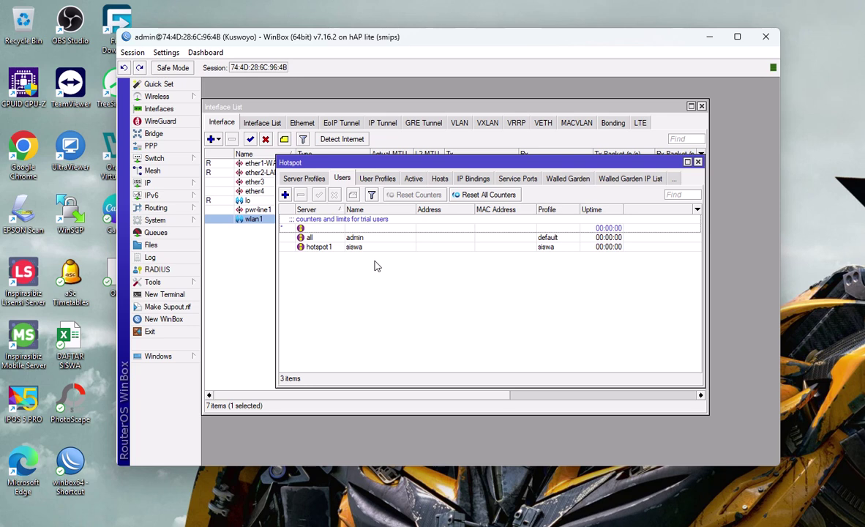
Step: Add a teacher user on hotspot1 with the guru profile
left_click(284, 194)
left_click(447, 221)
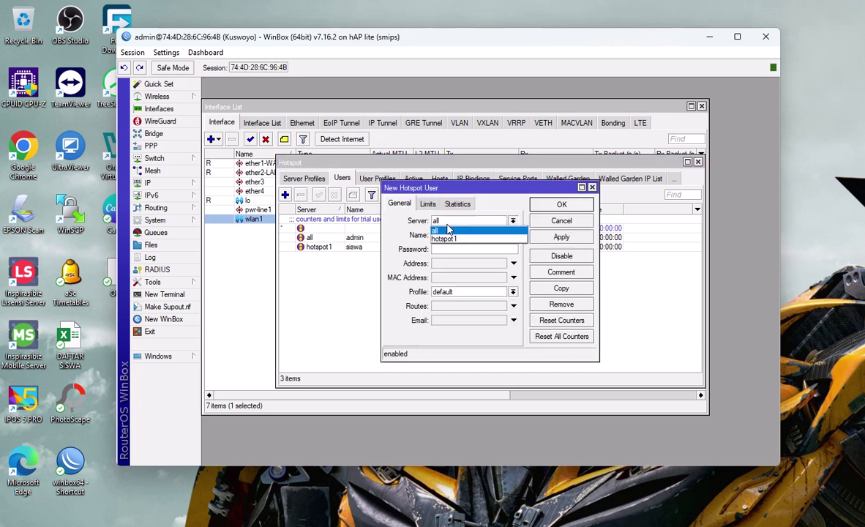
left_click(443, 236)
key("Tab")
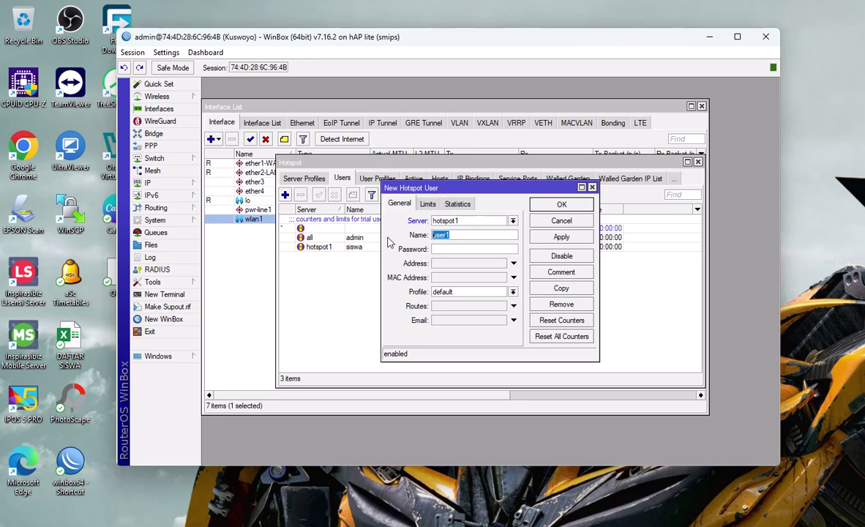
type("kuswoyo")
left_click(454, 292)
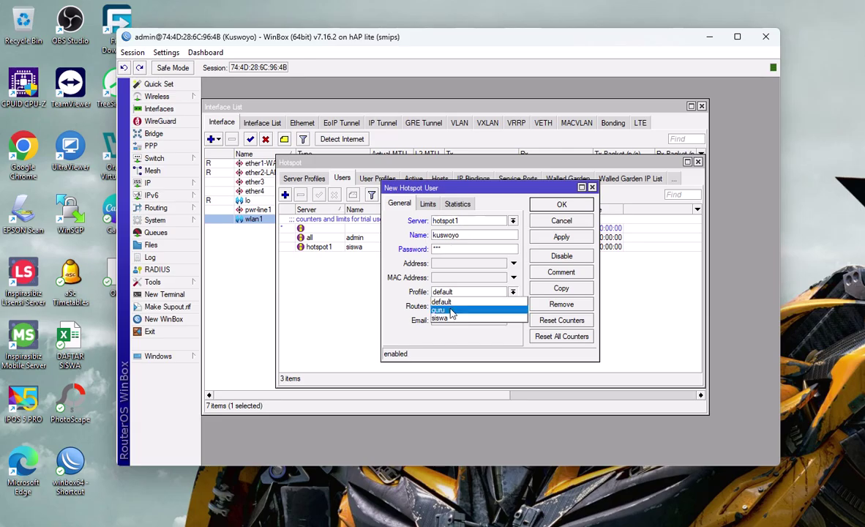
left_click(450, 310)
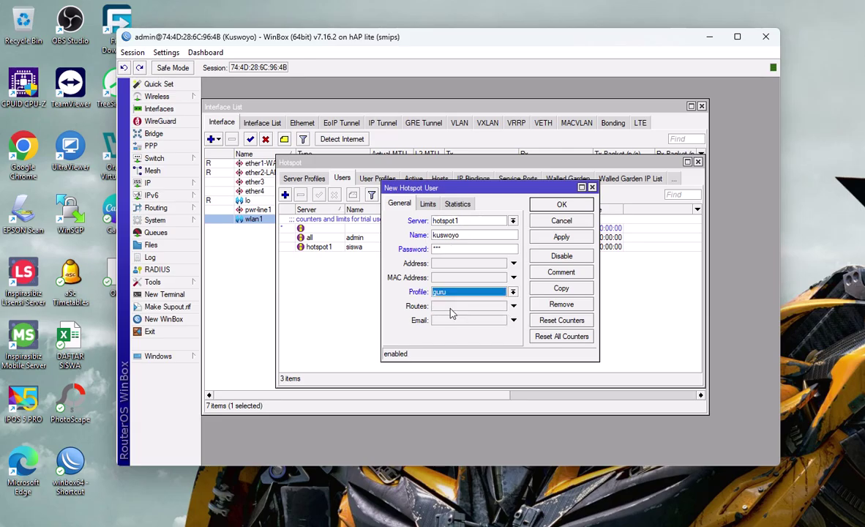
left_click(562, 237)
left_click(560, 204)
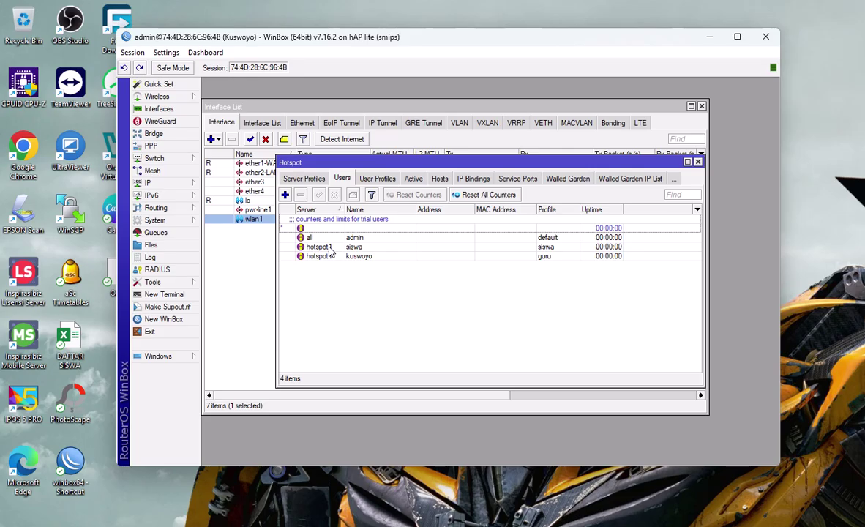
Step: Open wlan1 from the Wireless list and reapply its ap bridge settings so it runs
left_click(167, 124)
mouse_move(157, 97)
left_click(220, 107)
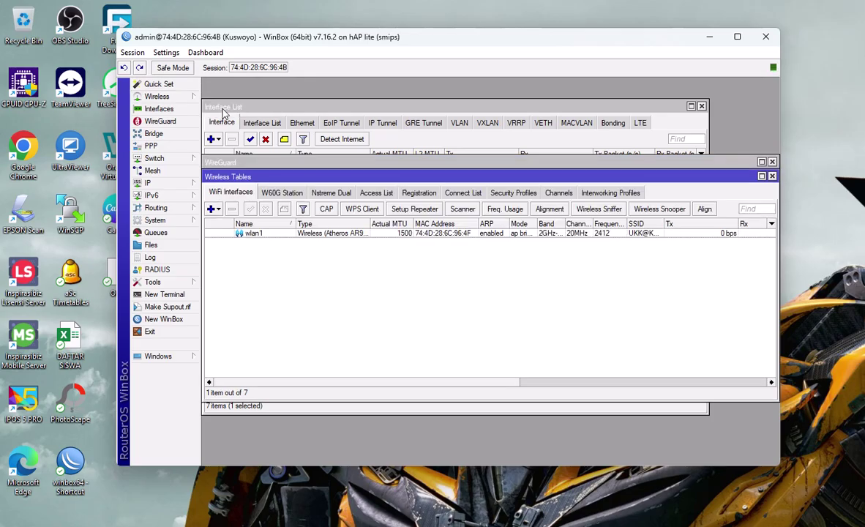
double_click(315, 233)
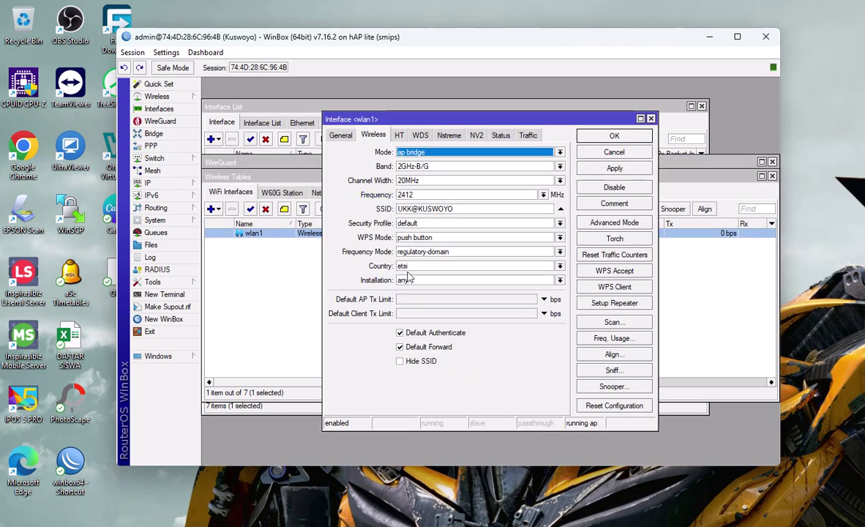
left_click(626, 169)
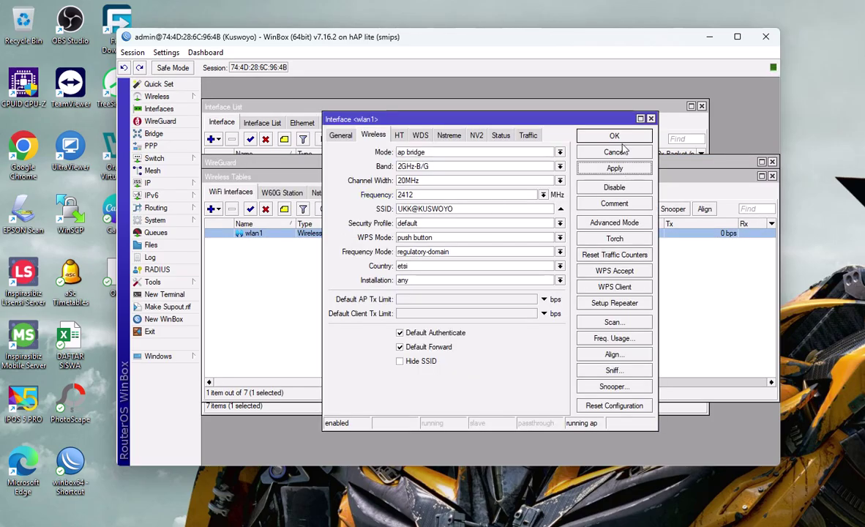
left_click(622, 151)
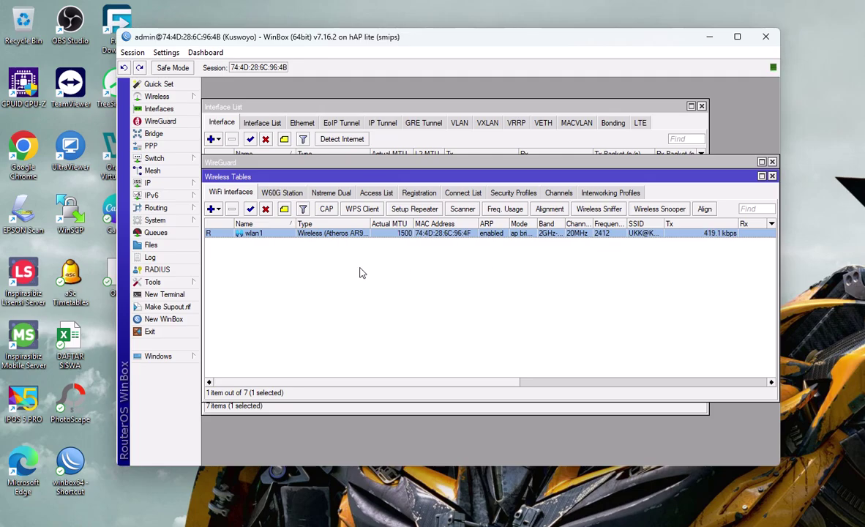
Step: Close the wireless and WireGuard lists, then list active hotspot logins: one hotspot1 user at 192.168.200.254
left_click(771, 177)
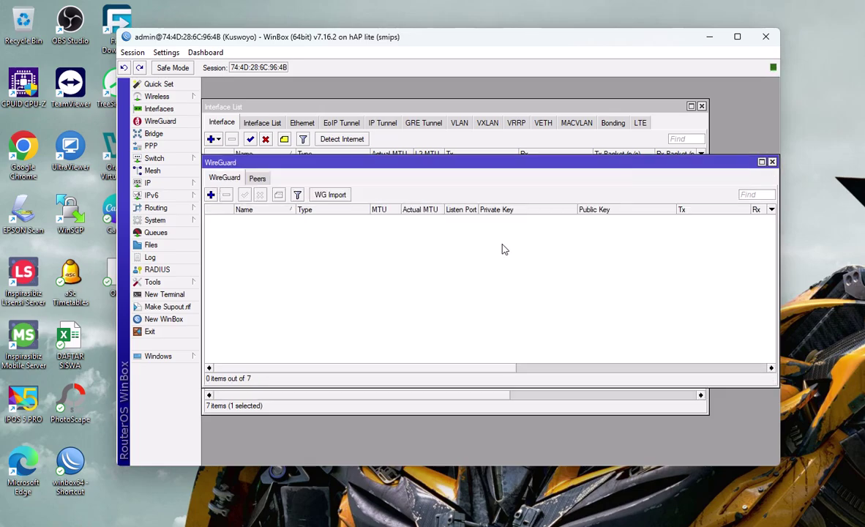
left_click(772, 162)
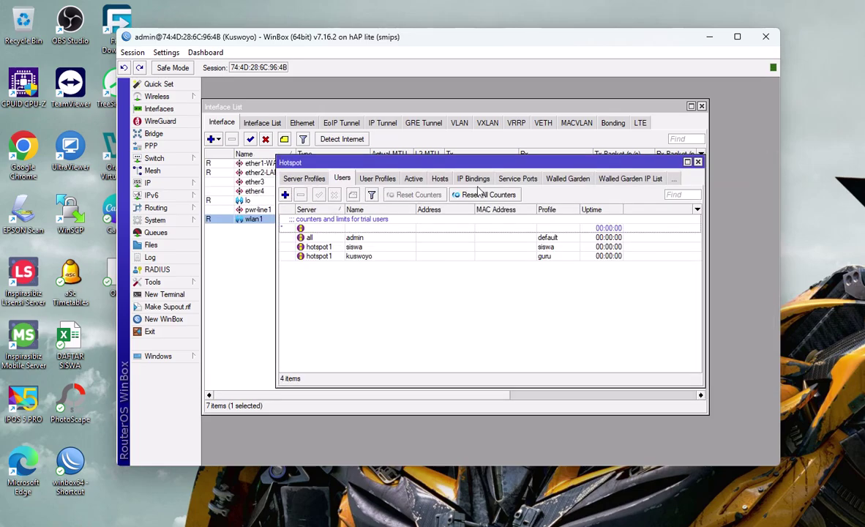
left_click(413, 178)
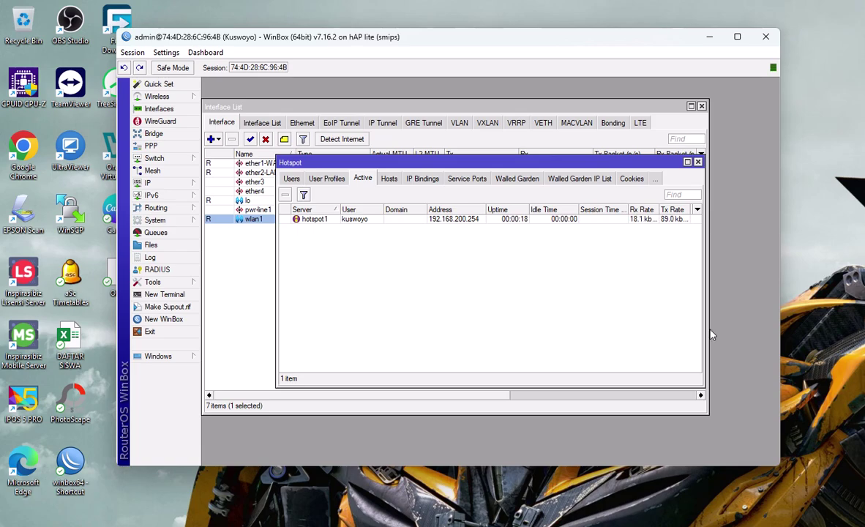
mouse_move(629, 210)
left_mouse_down()
mouse_move(600, 210)
mouse_move(643, 210)
left_mouse_up()
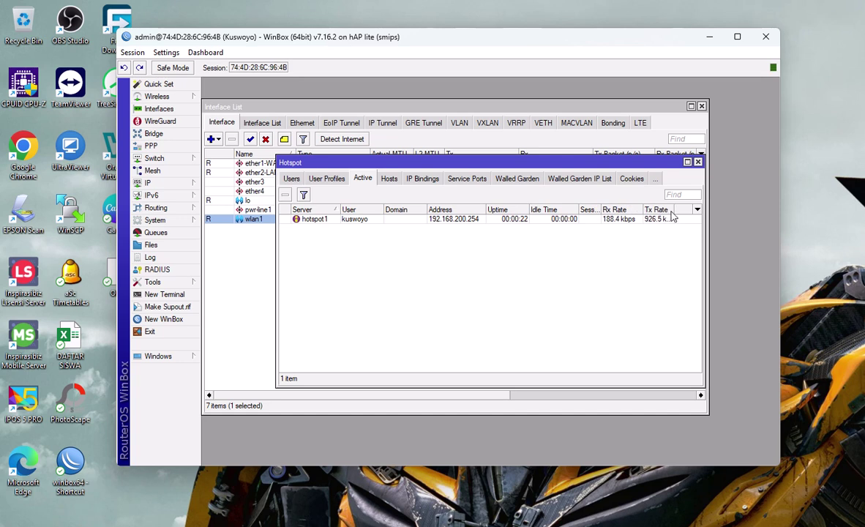